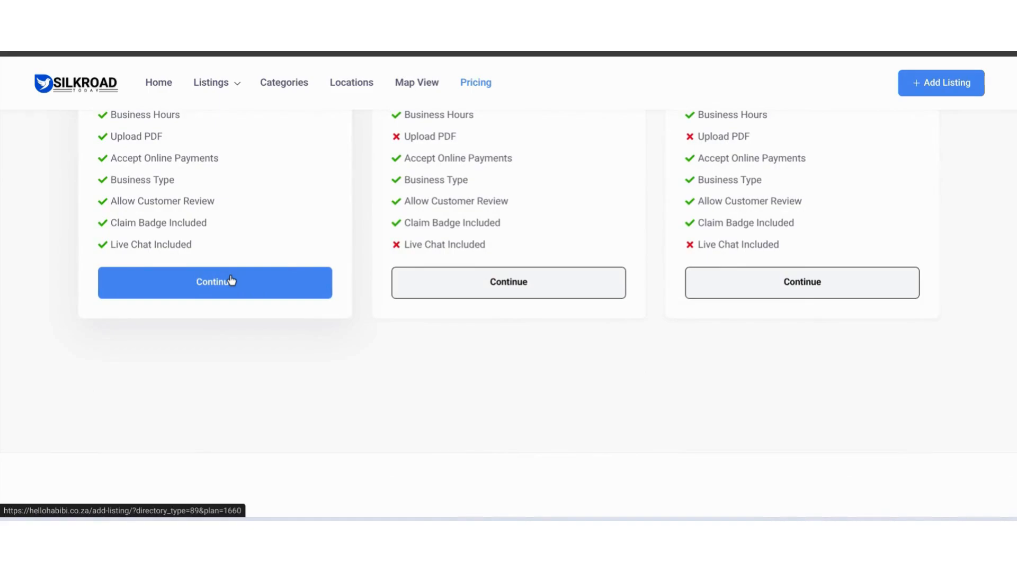
Step: Start a listing on the first pricing plan and set the business name to "Pingles"
click(232, 280)
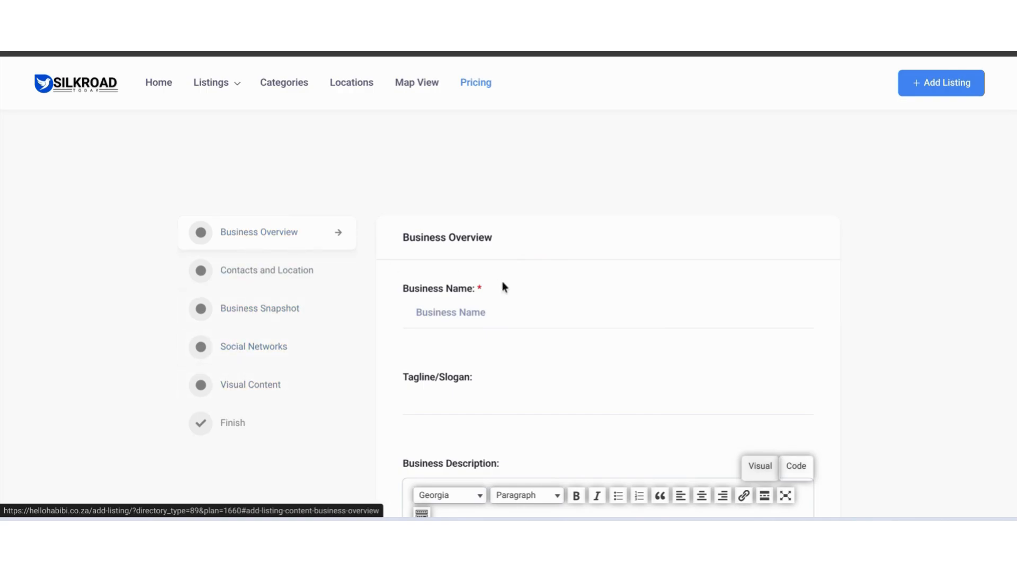
scroll(503, 289, down, 2)
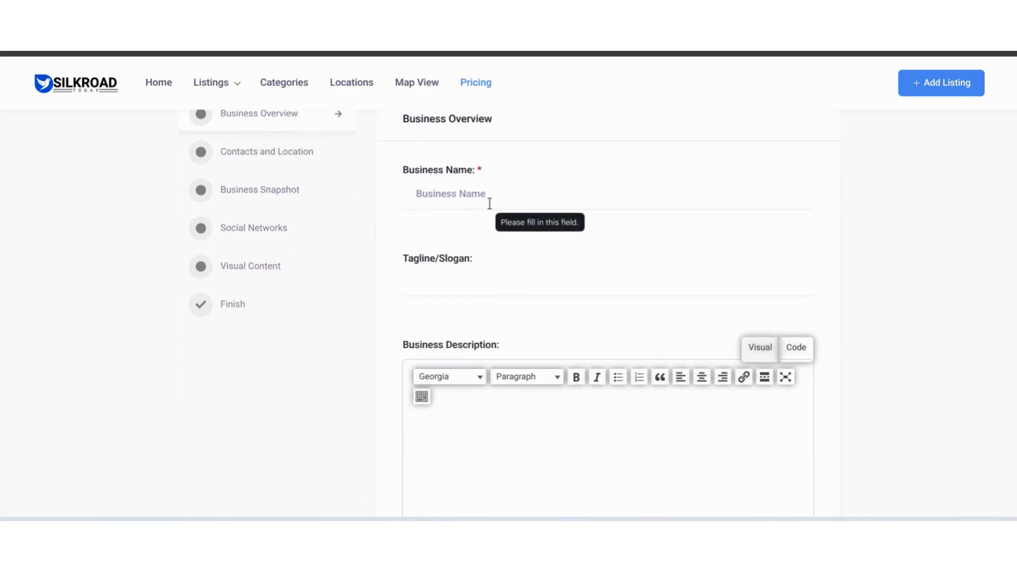
click(490, 204)
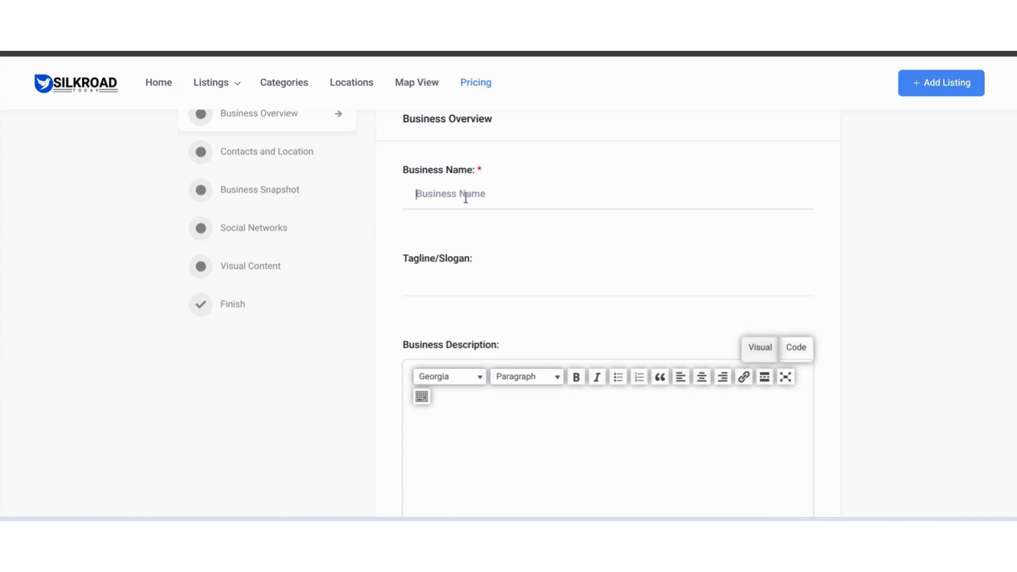
text(Pingles)
Step: Set the tagline to "tastes so nice, you have to taste it twice."
click(461, 282)
text(tastes so nice, you have to )
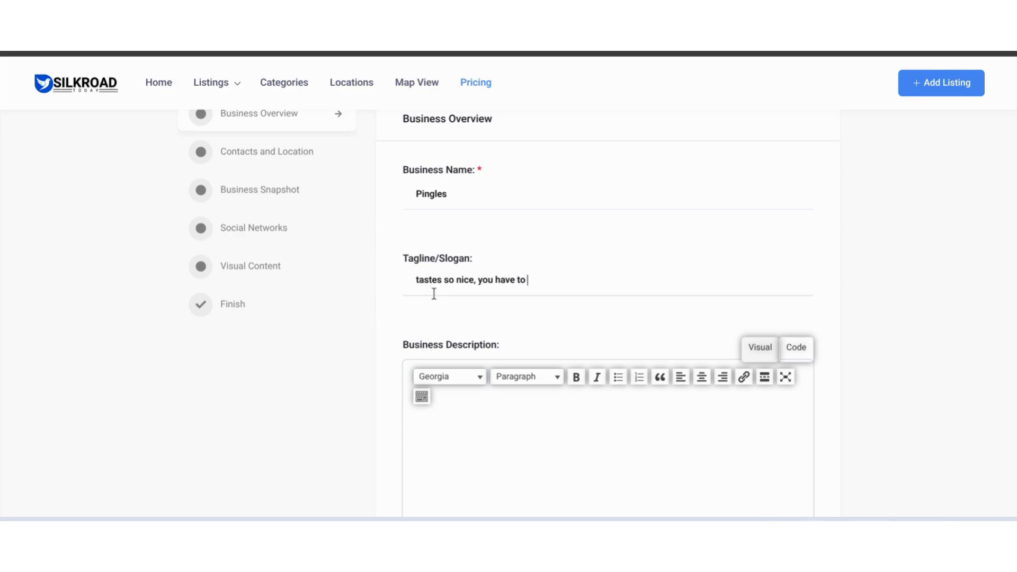
text(taste it twice.)
Step: Write the business description "Welcome to Pingles. We are situated in Johannesburg and we courier nationwide."
scroll(434, 292, down, 2)
click(443, 332)
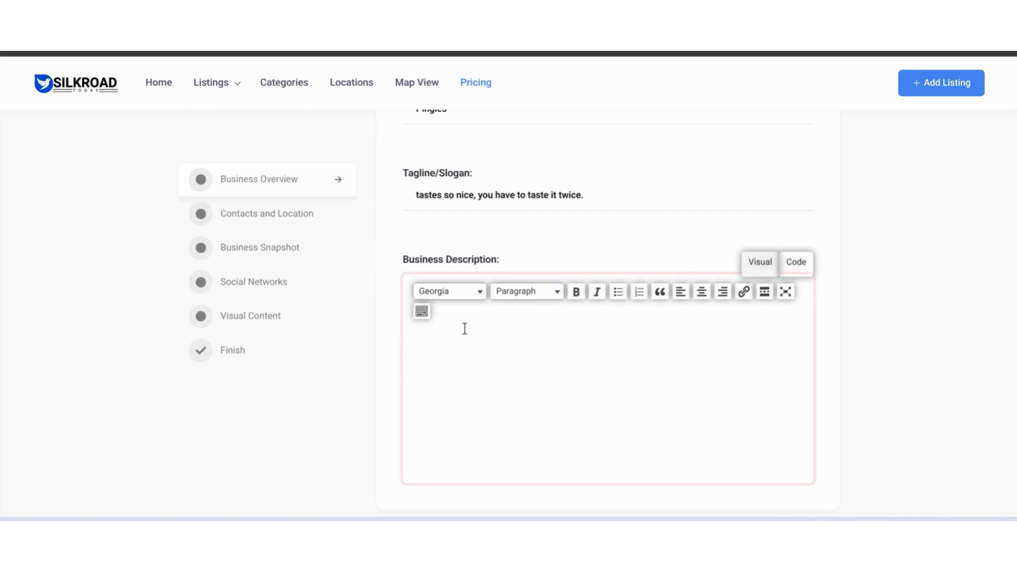
text(Welcome to Pingles. We a)
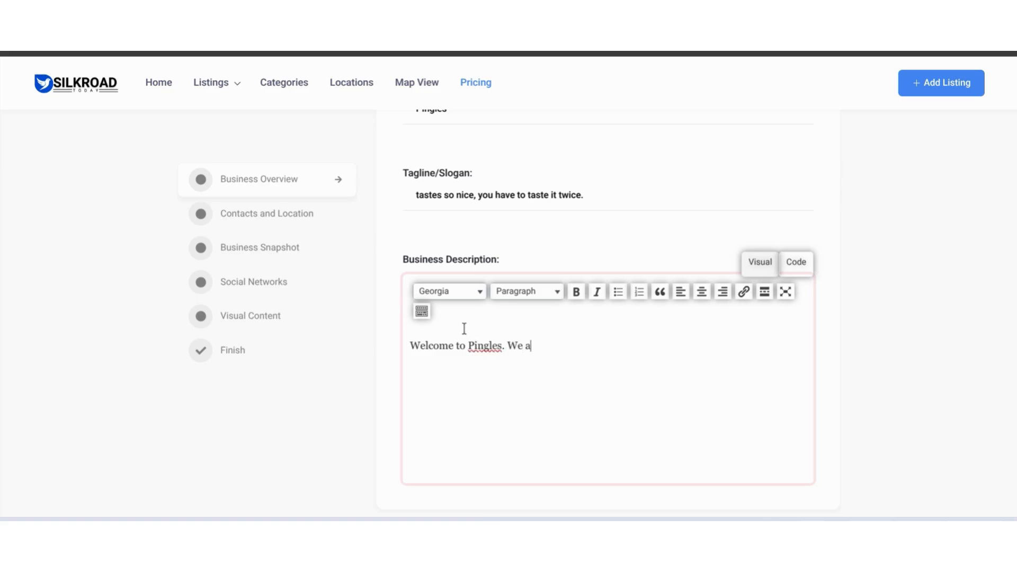
text(re situated in Johannesburg and)
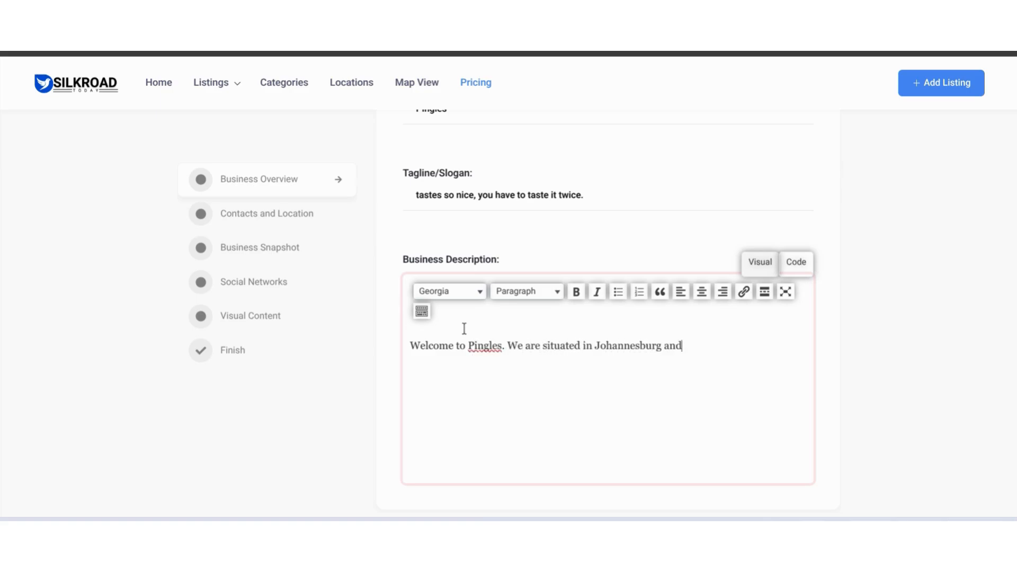
text( we courier nationwide.)
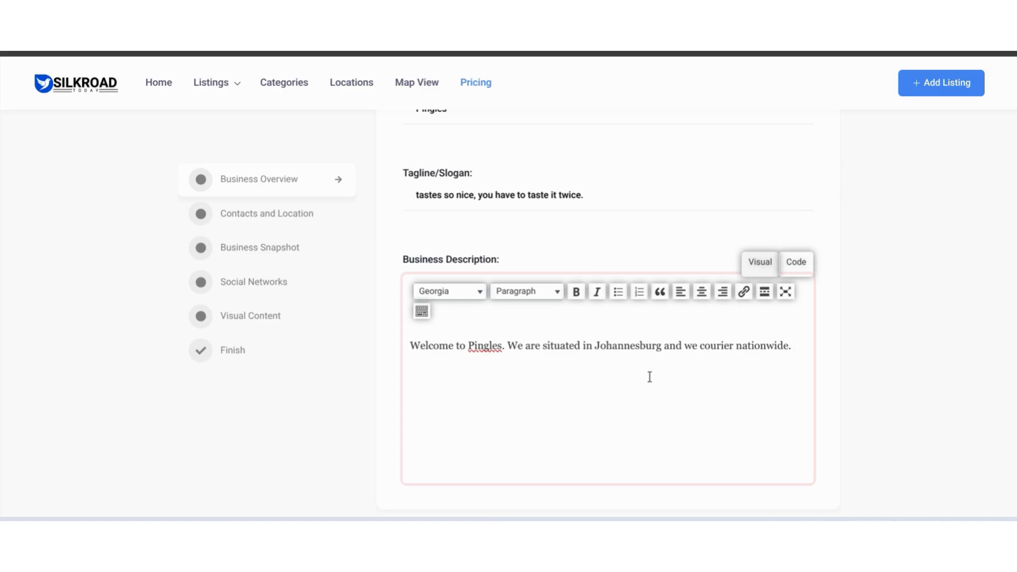
Step: Set the listing's location in the Contacts and Location section to Western Cape
scroll(876, 348, down, 3)
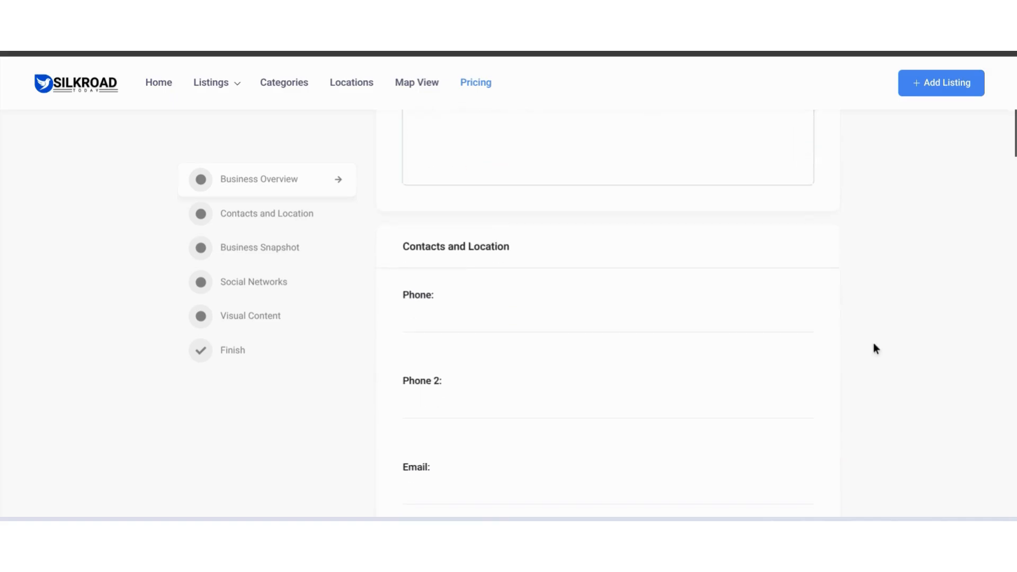
scroll(875, 349, down, 2)
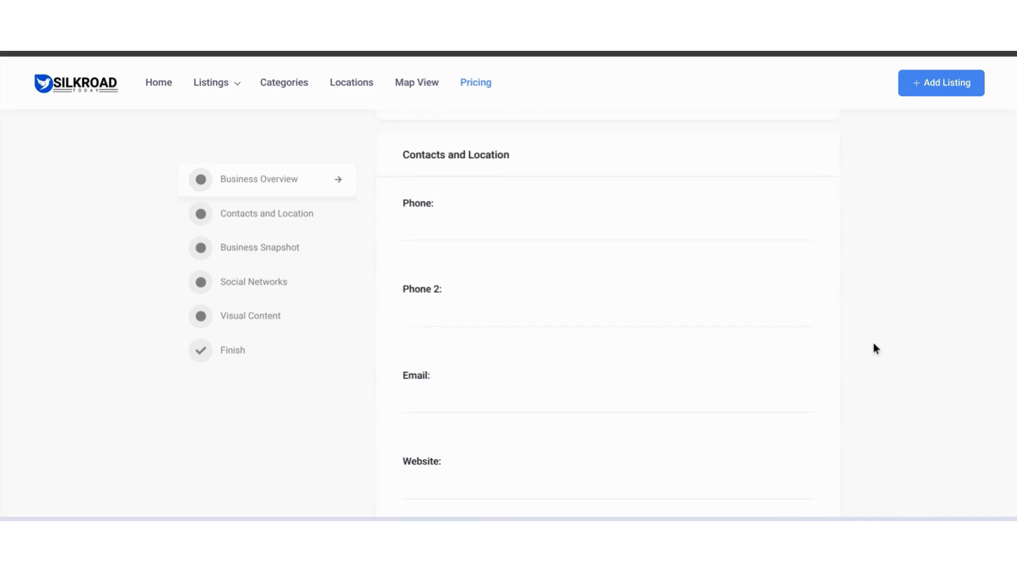
scroll(874, 344, down, 3)
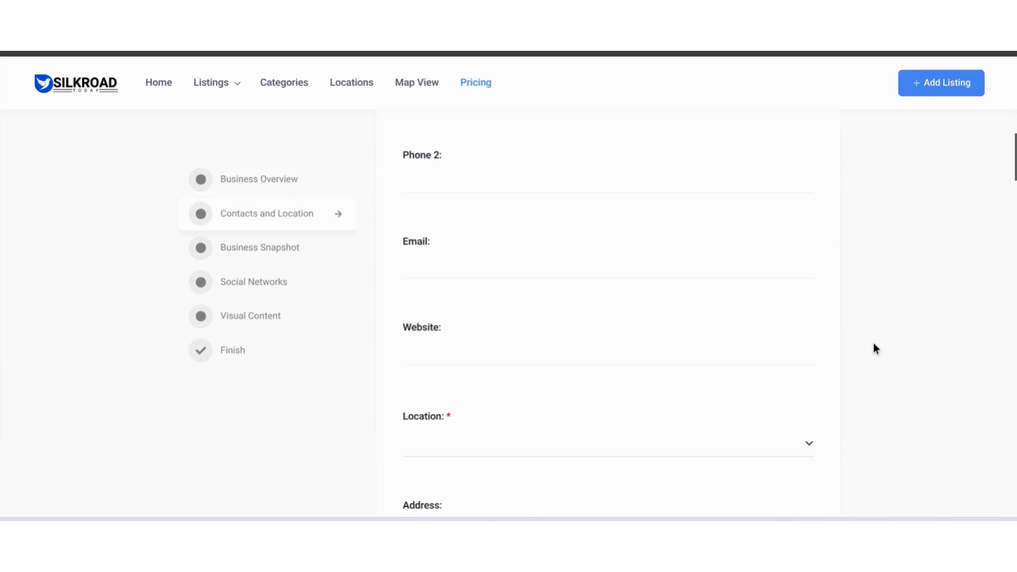
scroll(876, 348, down, 1)
scroll(876, 349, up, 5)
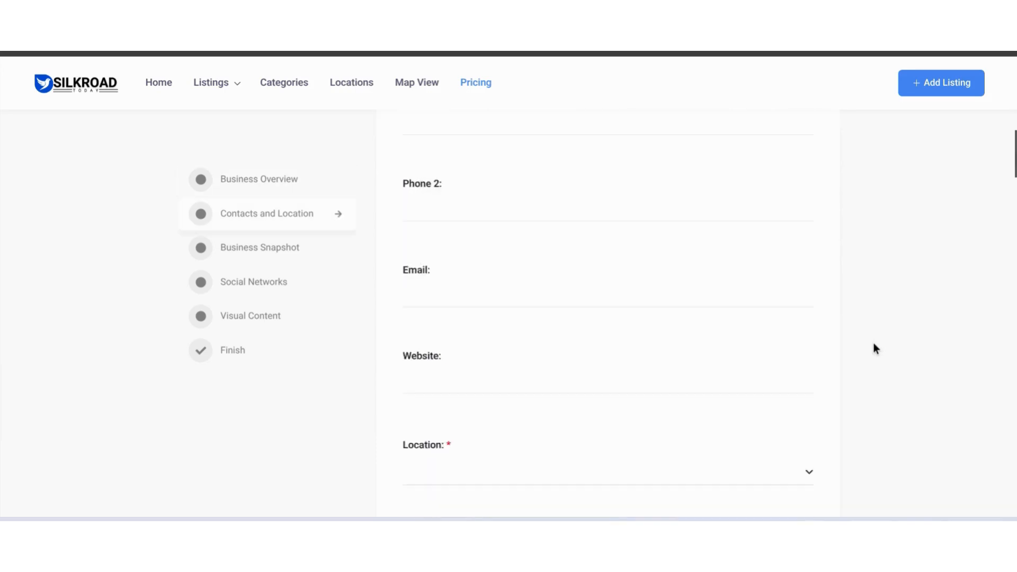
scroll(875, 348, down, 5)
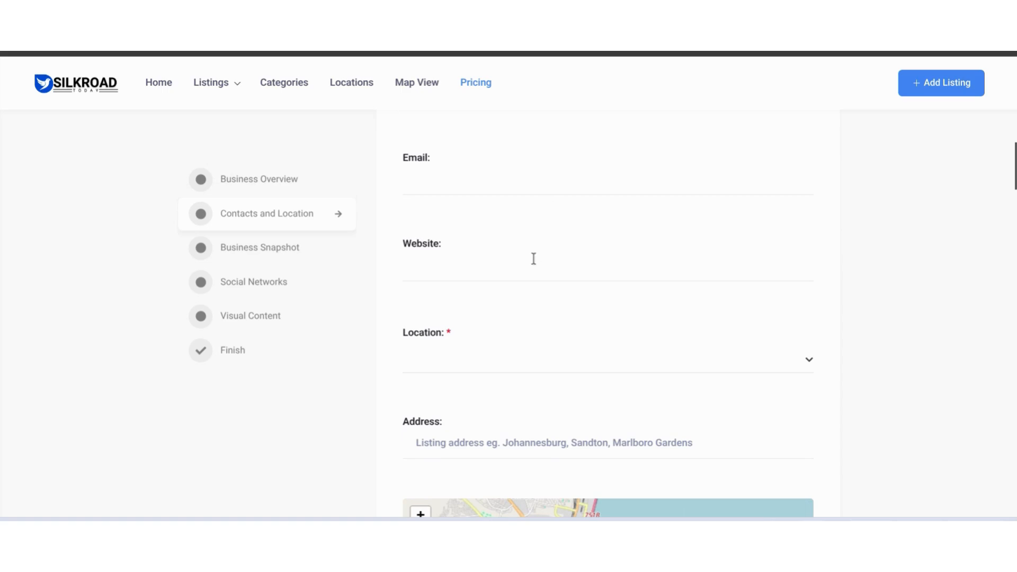
click(485, 349)
scroll(484, 350, down, 2)
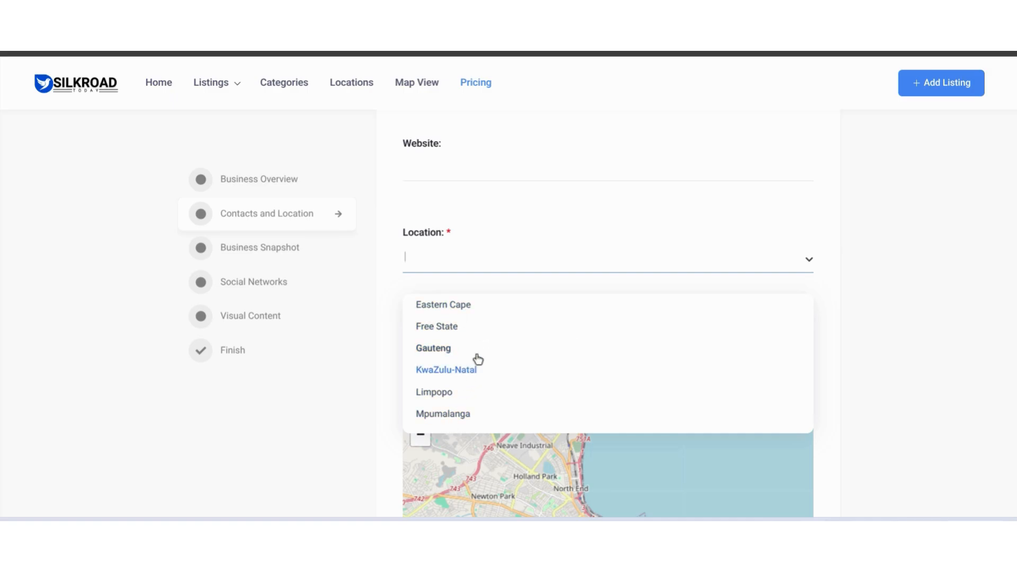
scroll(477, 359, down, 2)
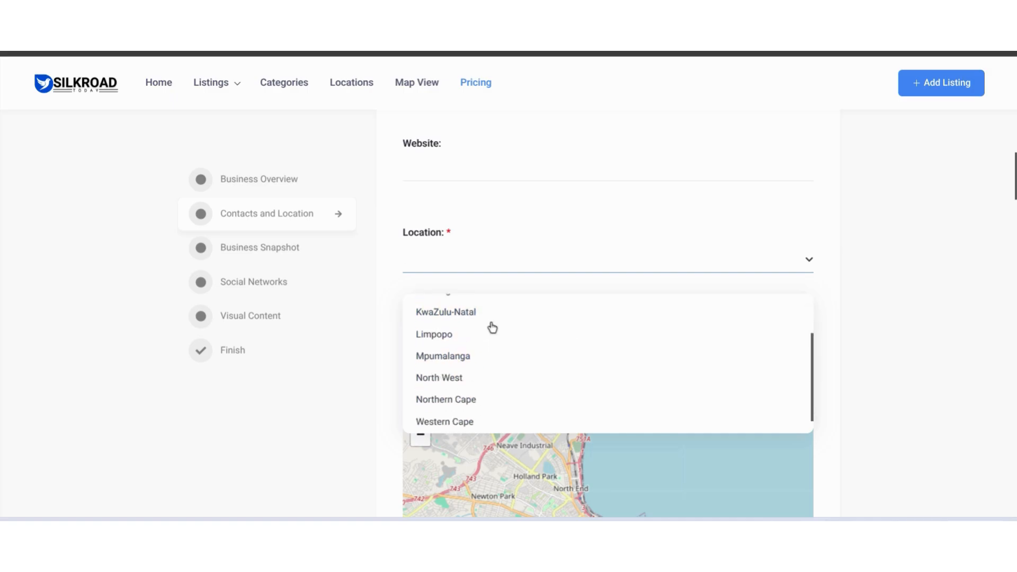
click(448, 417)
Step: Enter the business's street address and choose the matching central Cape Town suggestion
click(491, 343)
text(Caledon)
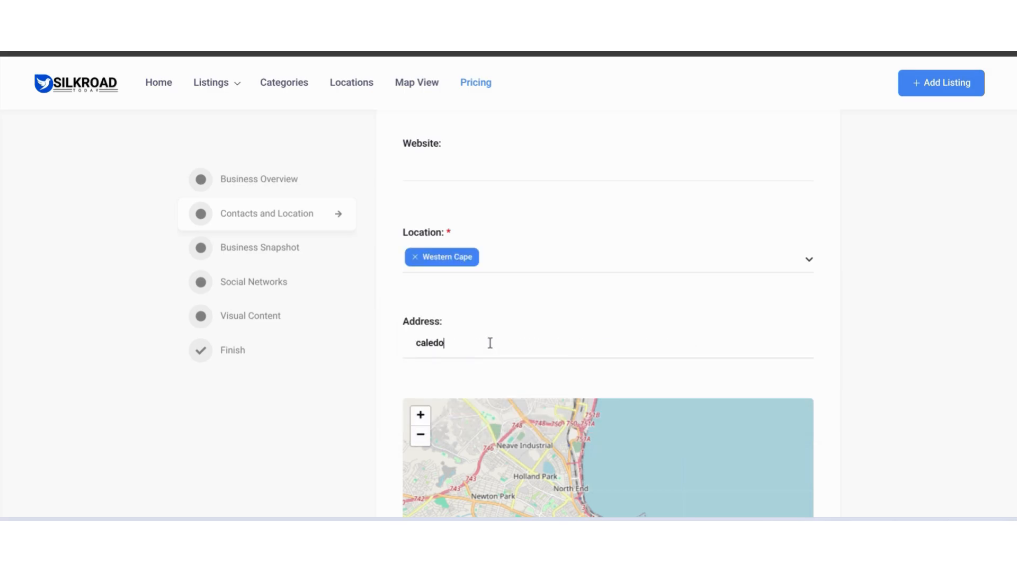
text( street)
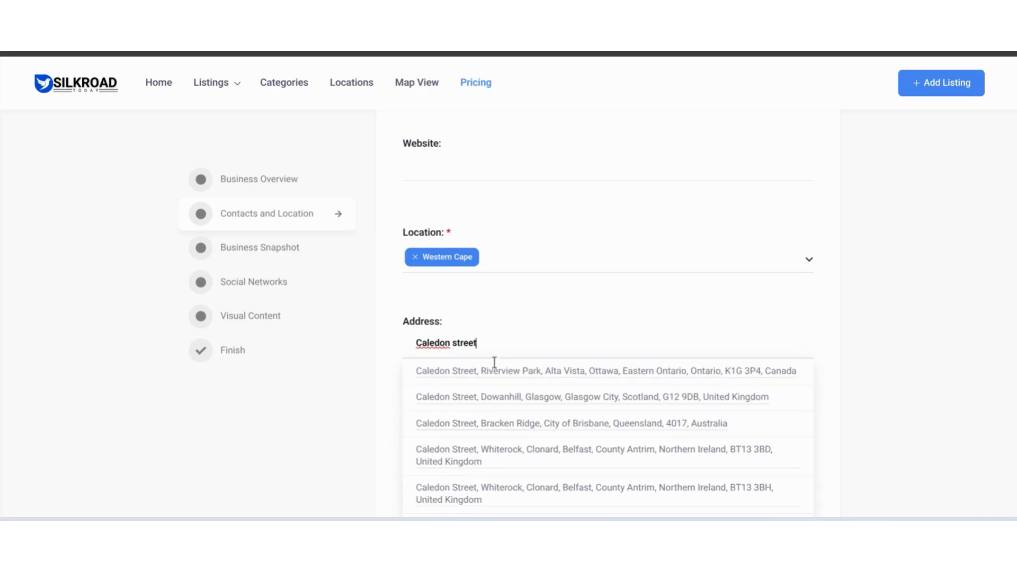
scroll(493, 411, down, 2)
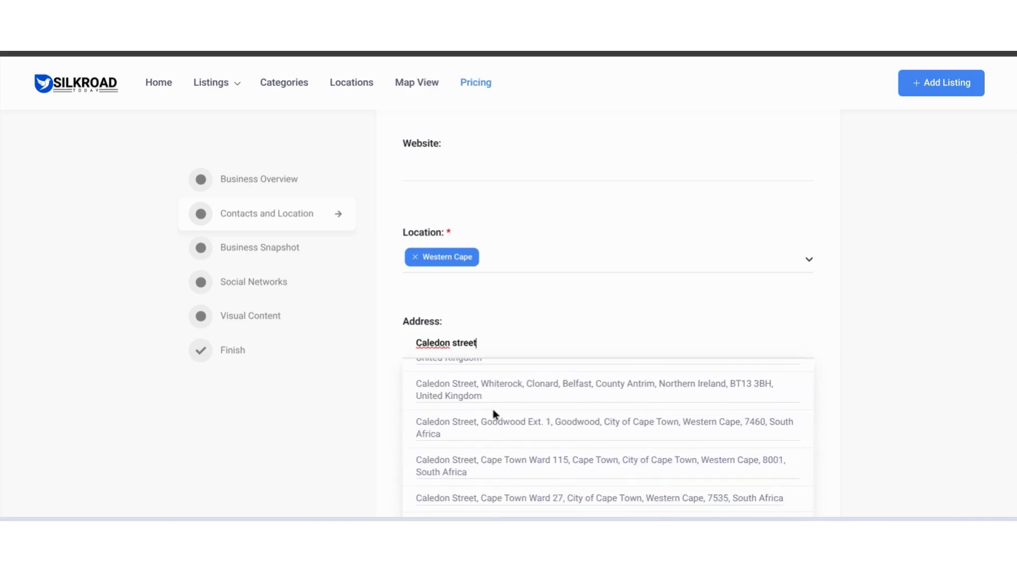
scroll(494, 413, down, 1)
click(495, 414)
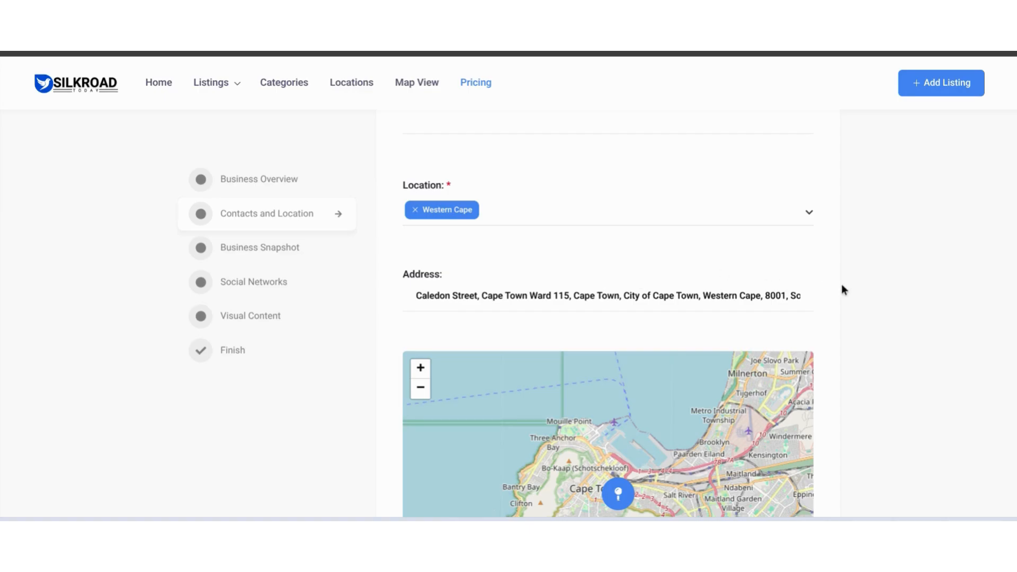
Step: Turn on manual coordinate entry and check the latitude and longitude against the address and map
scroll(842, 285, down, 5)
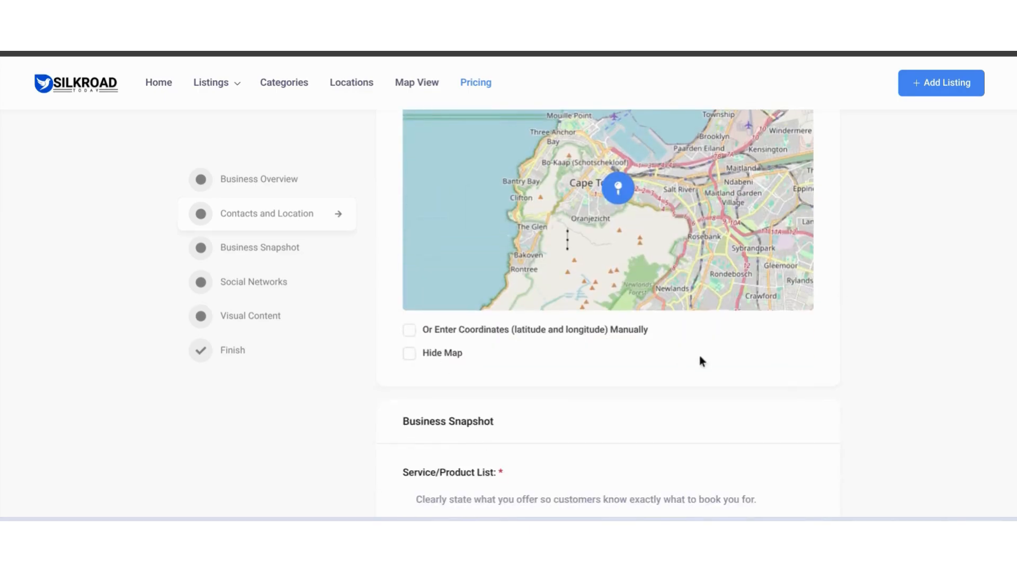
scroll(700, 356, up, 3)
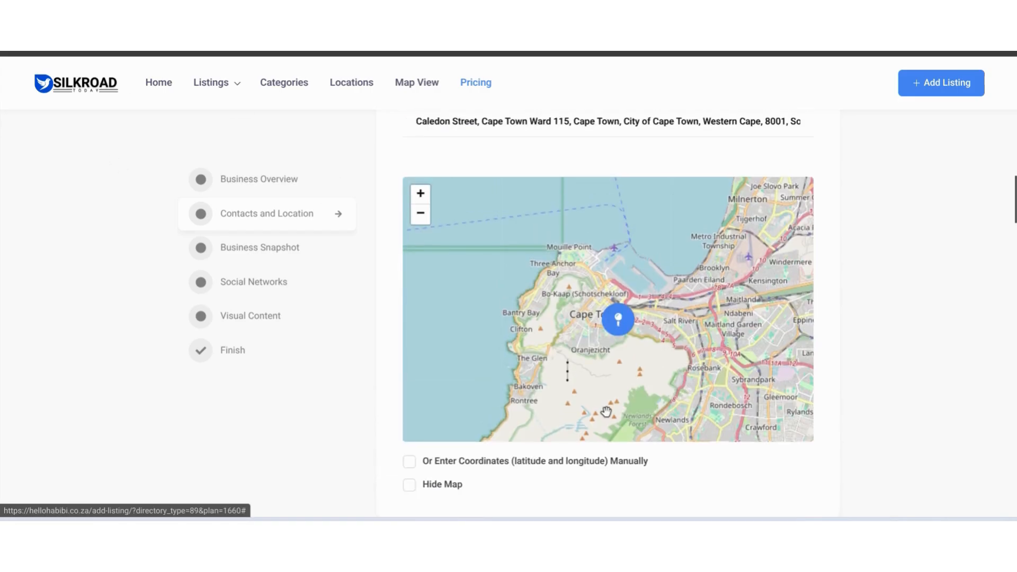
scroll(639, 395, down, 1)
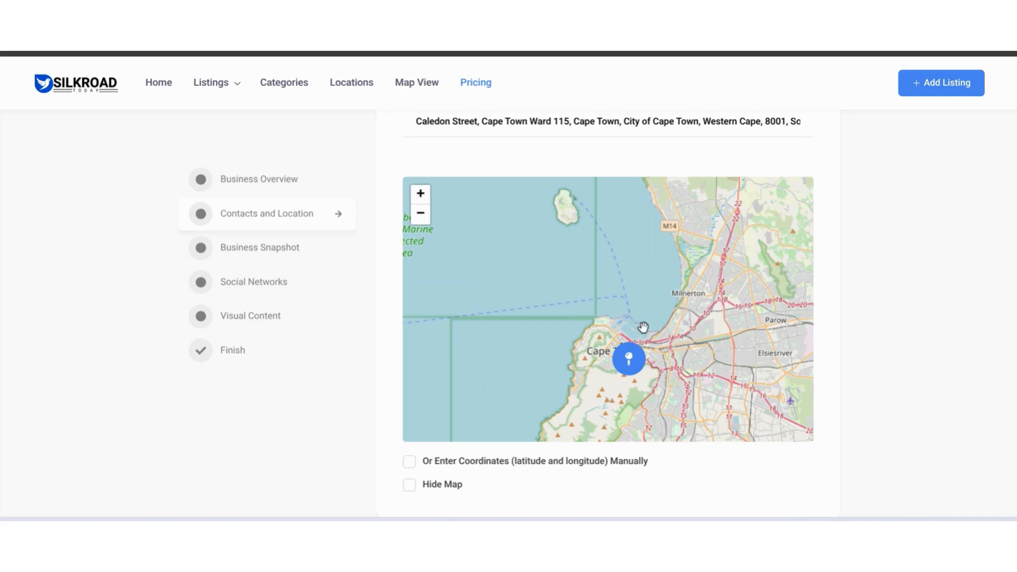
scroll(896, 306, down, 2)
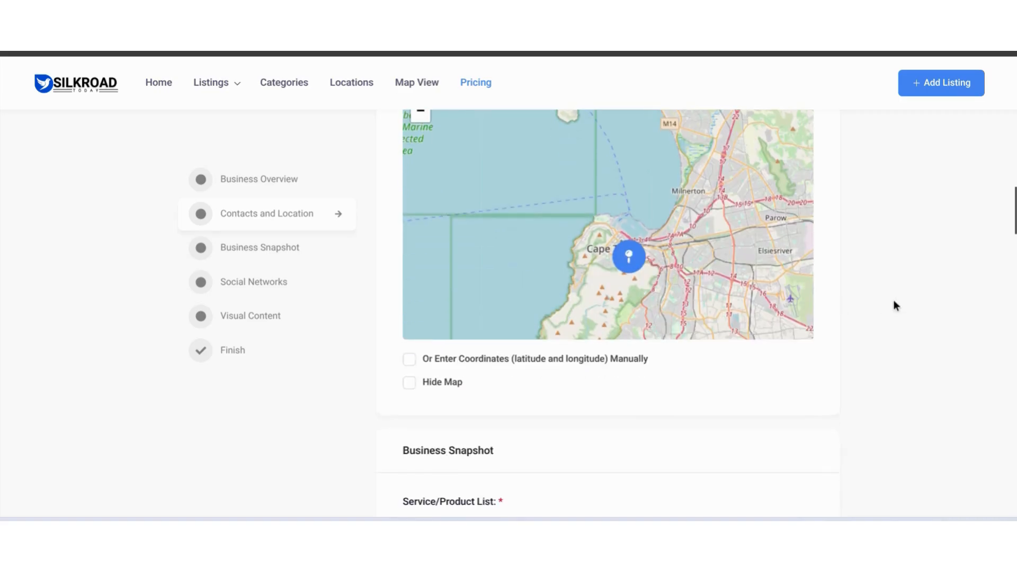
click(411, 361)
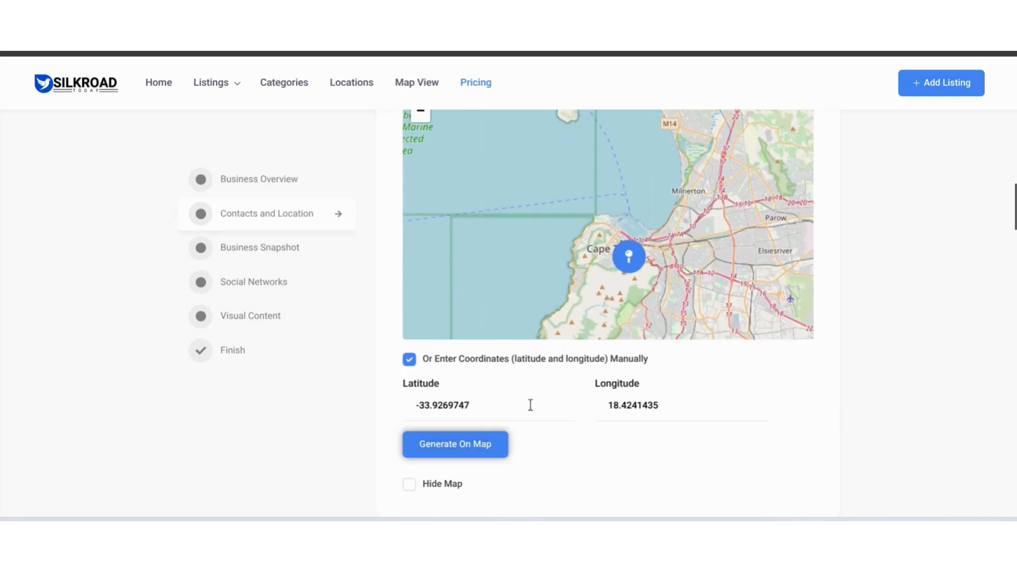
double_click(461, 404)
double_click(644, 405)
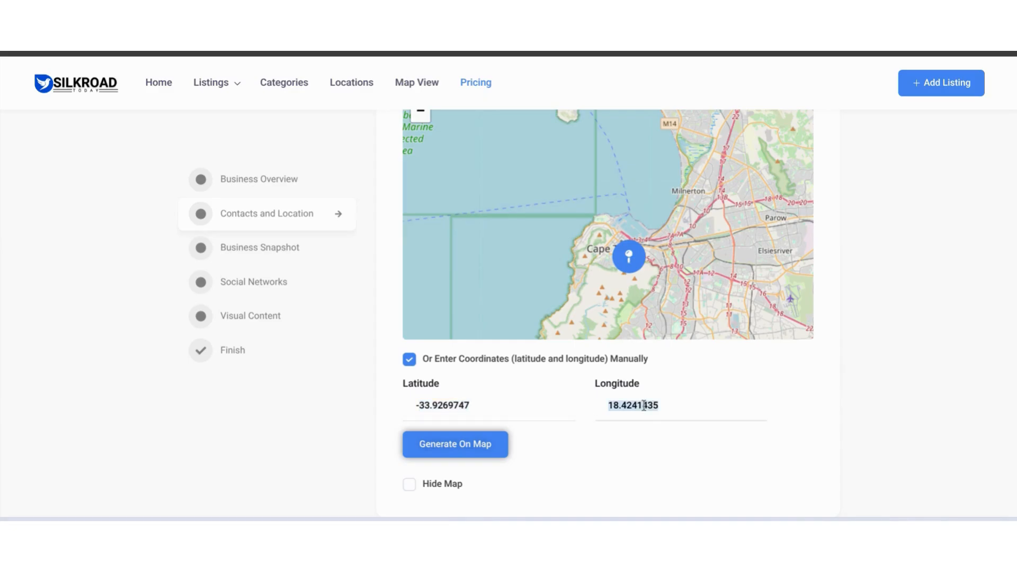
scroll(952, 338, up, 3)
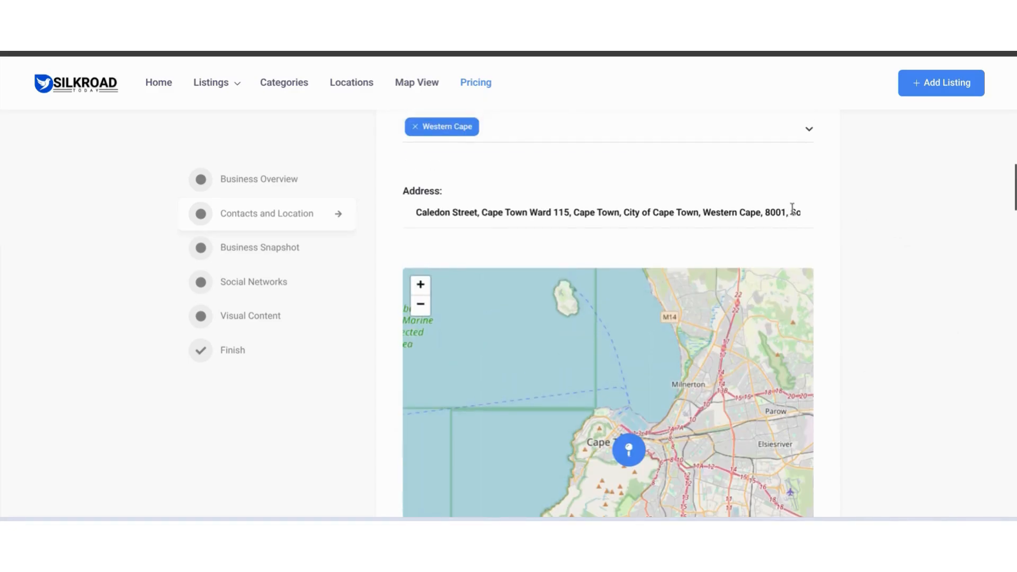
scroll(821, 227, down, 4)
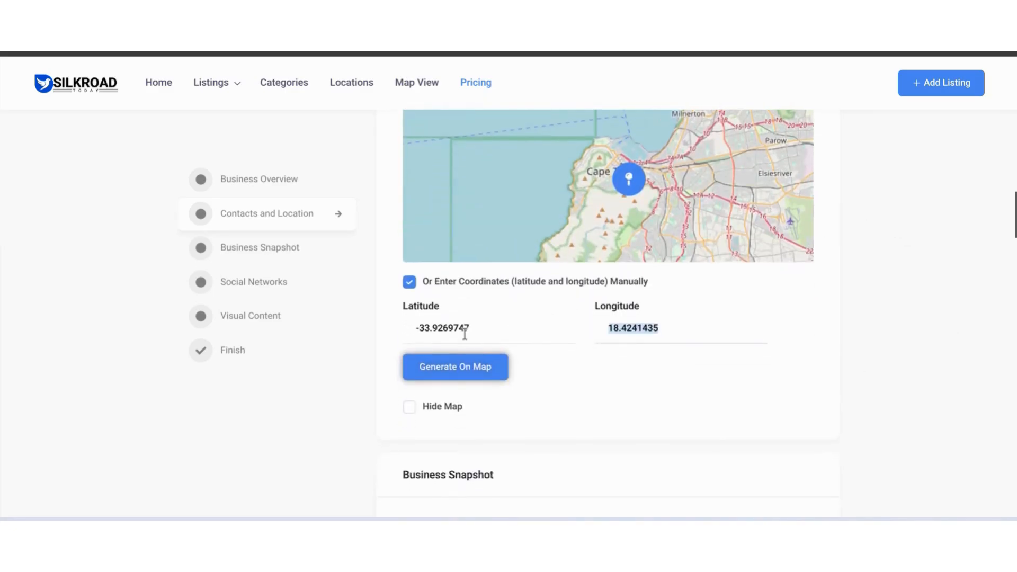
Step: Regenerate the map location from the existing latitude and longitude, and turn manual coordinate entry off
double_click(465, 334)
double_click(660, 328)
click(492, 367)
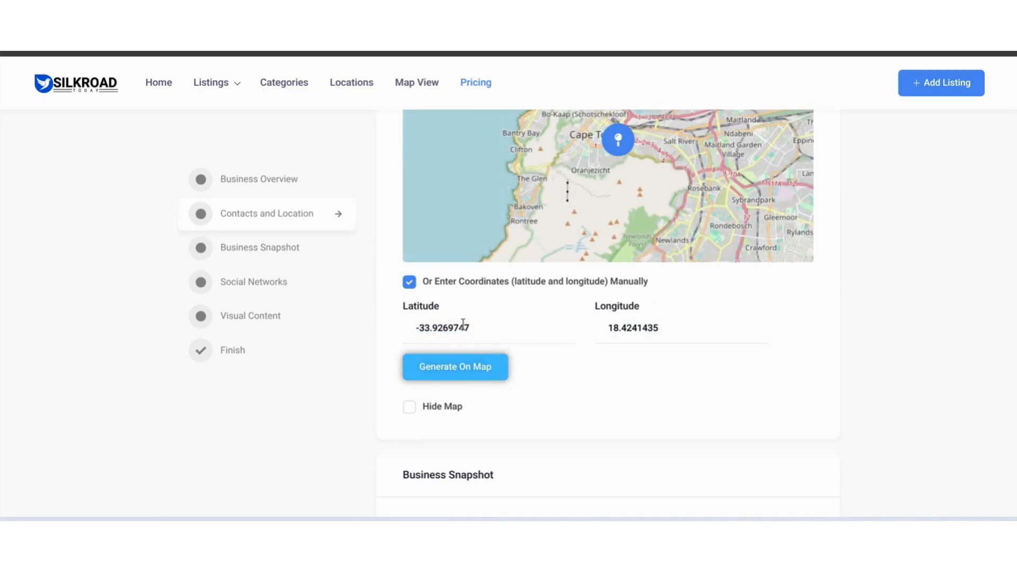
click(413, 285)
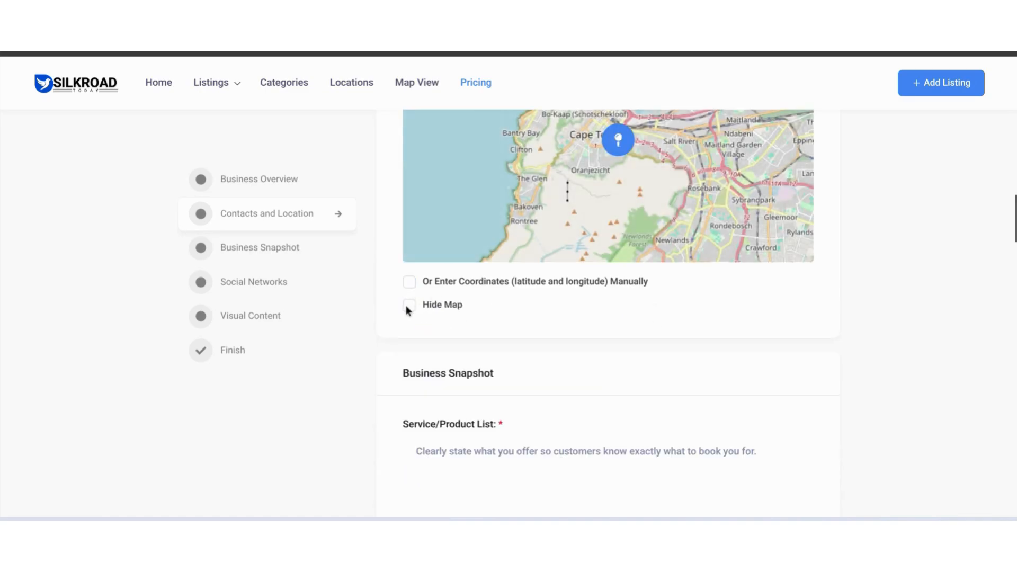
Step: Switch the Hide Map option on and back off for the listing's address map
click(408, 306)
scroll(904, 294, up, 4)
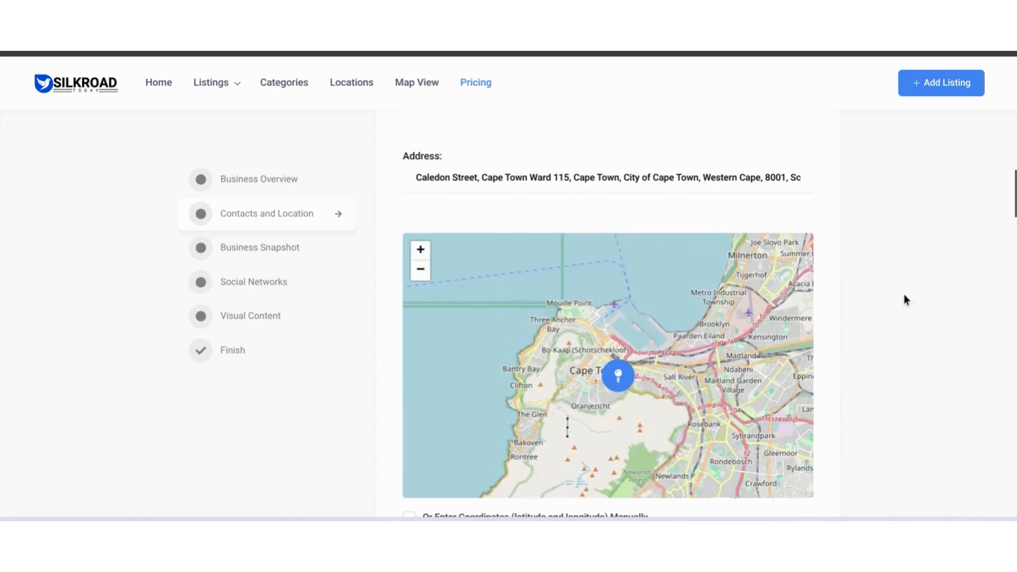
scroll(904, 294, down, 2)
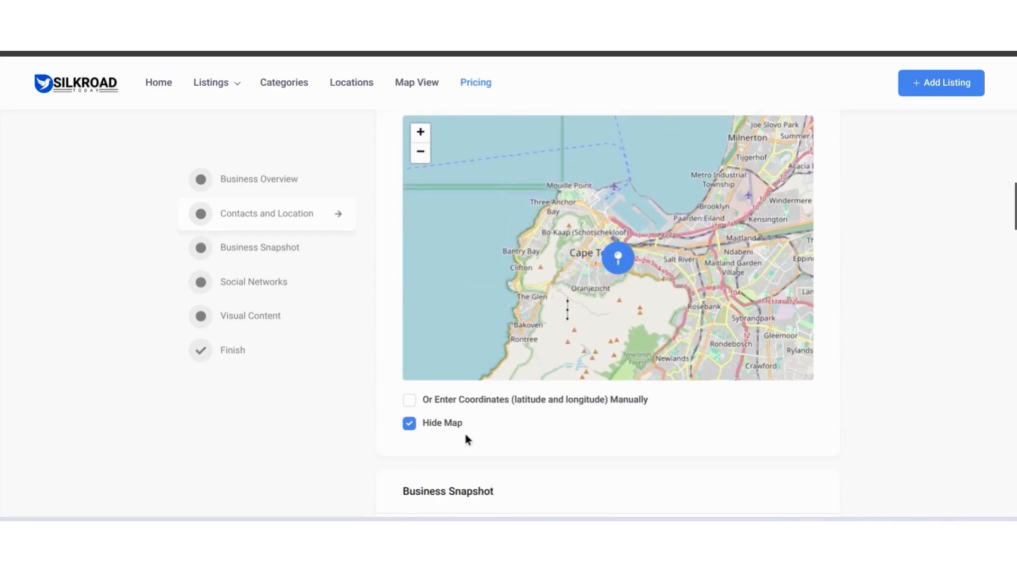
click(412, 424)
Step: Fill in the business snapshot's service/product list with "Bags of chips", "Cylinder holders for chips" and "Vending machines (with our chips only)" on separate lines
scroll(450, 440, down, 2)
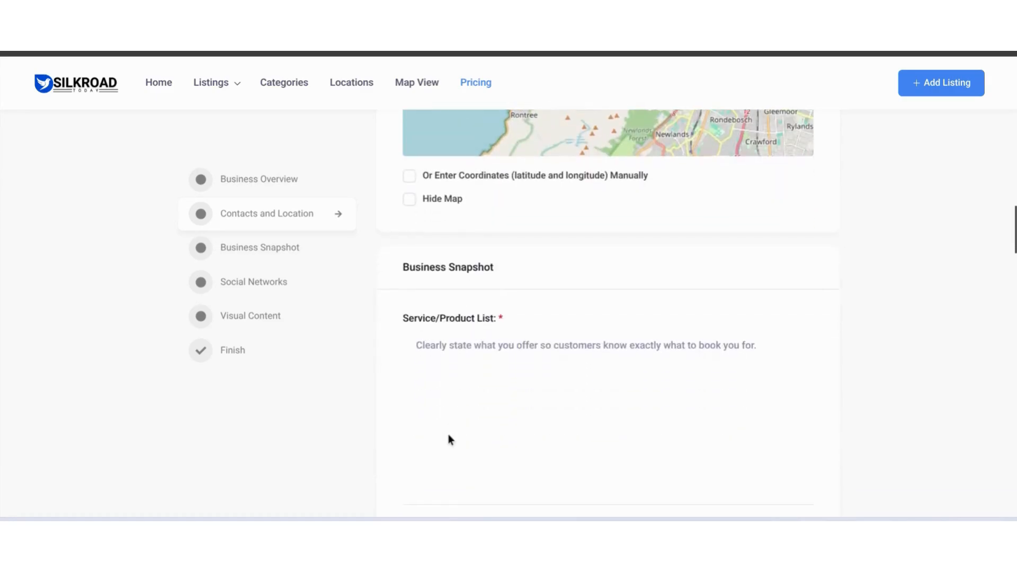
click(467, 305)
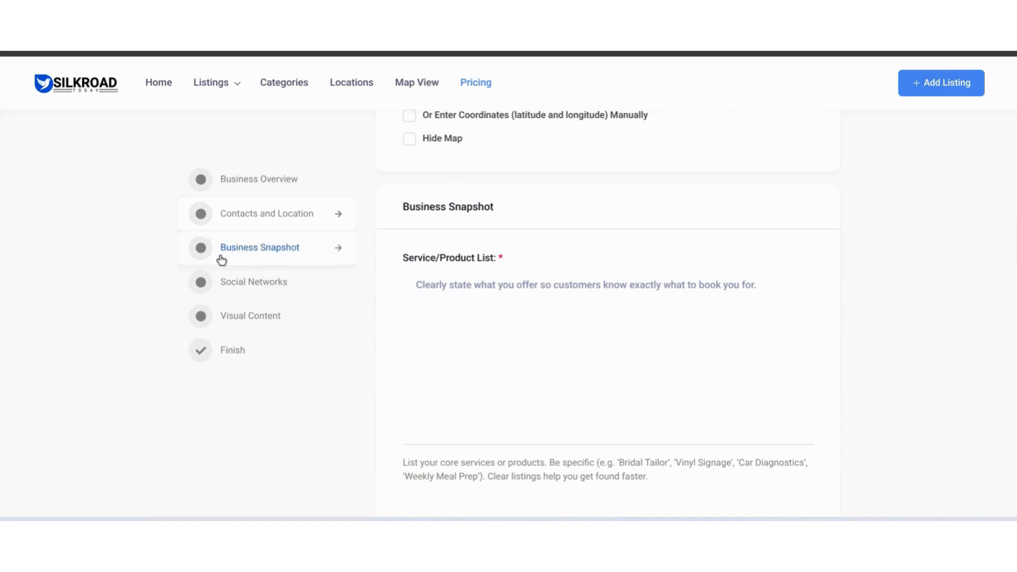
click(242, 255)
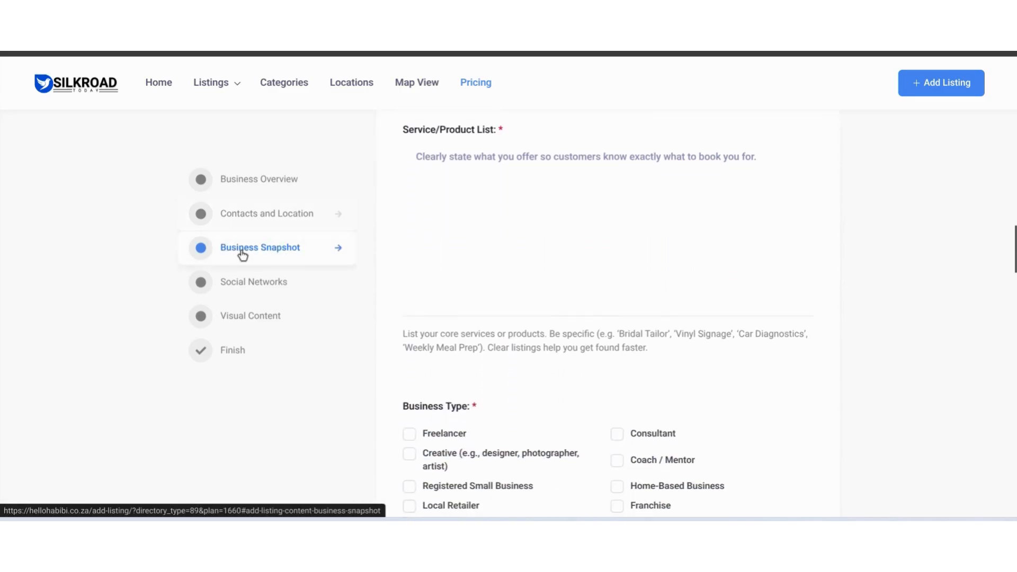
click(463, 159)
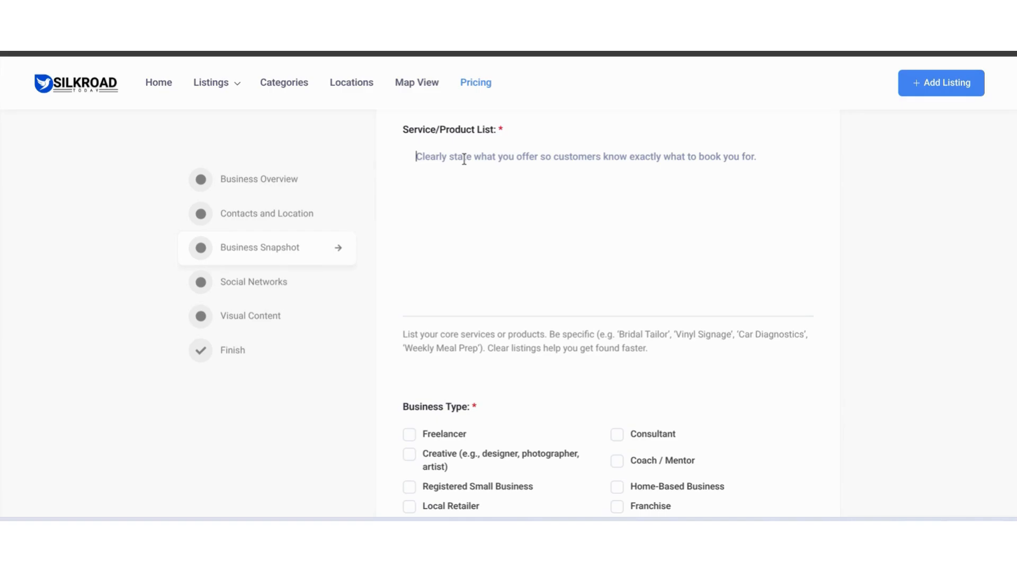
text(Bags of chips )
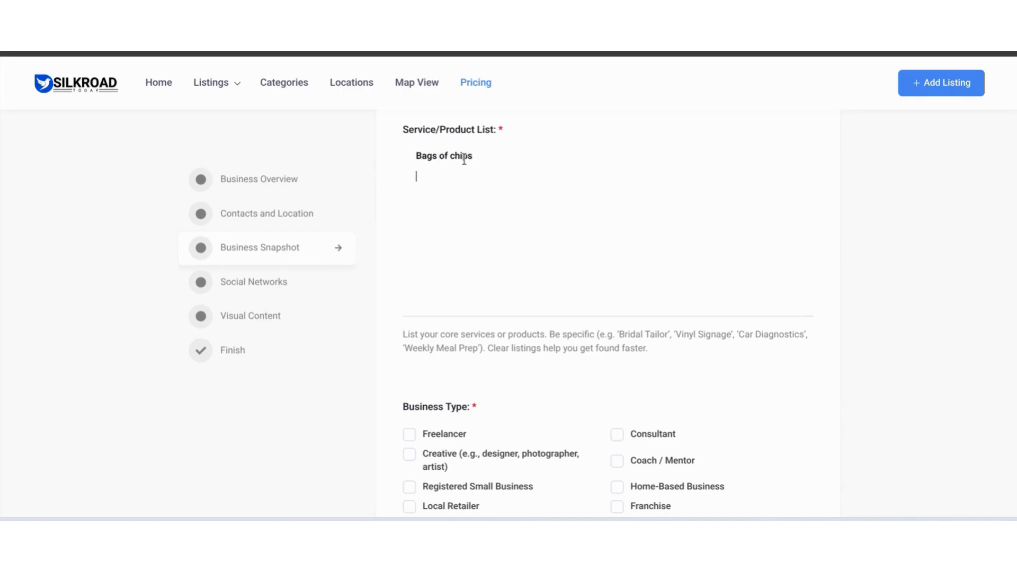
text(Cylinder holders for chips)
key(Return)
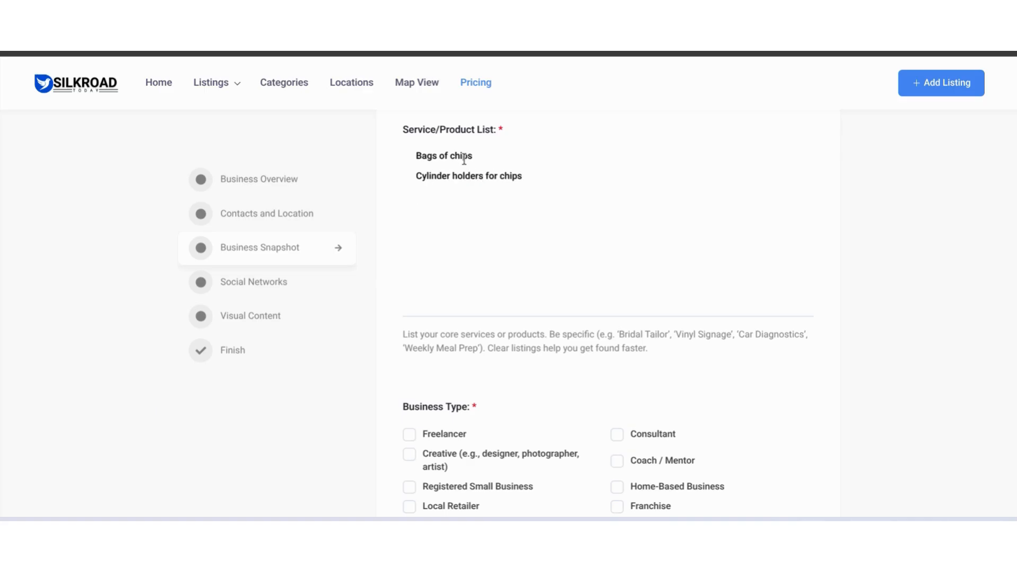
text(Vending machines (wi)
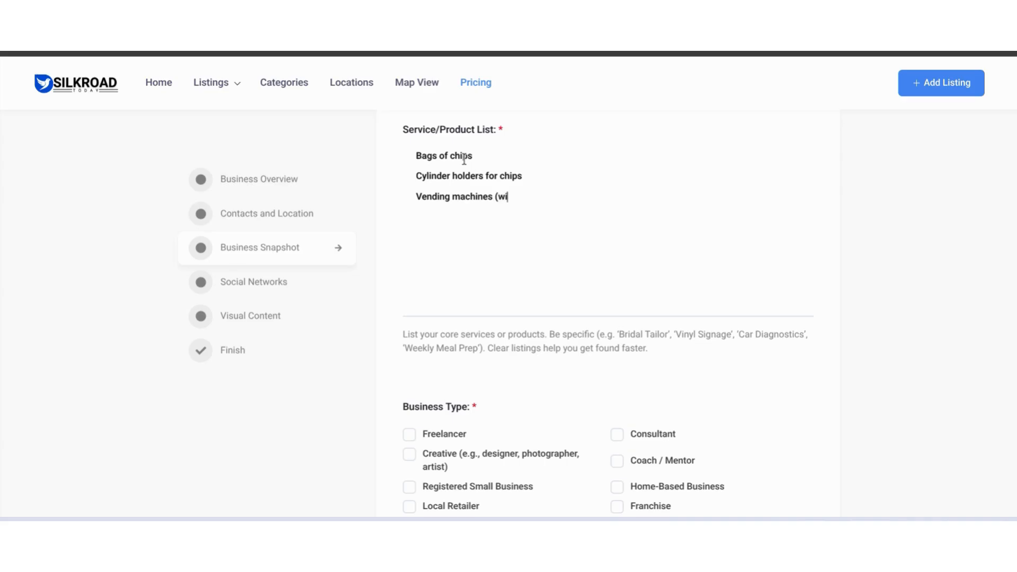
text(th our chips only))
Step: Expand the full list of business types and select B2B Service Provider
scroll(464, 159, down, 5)
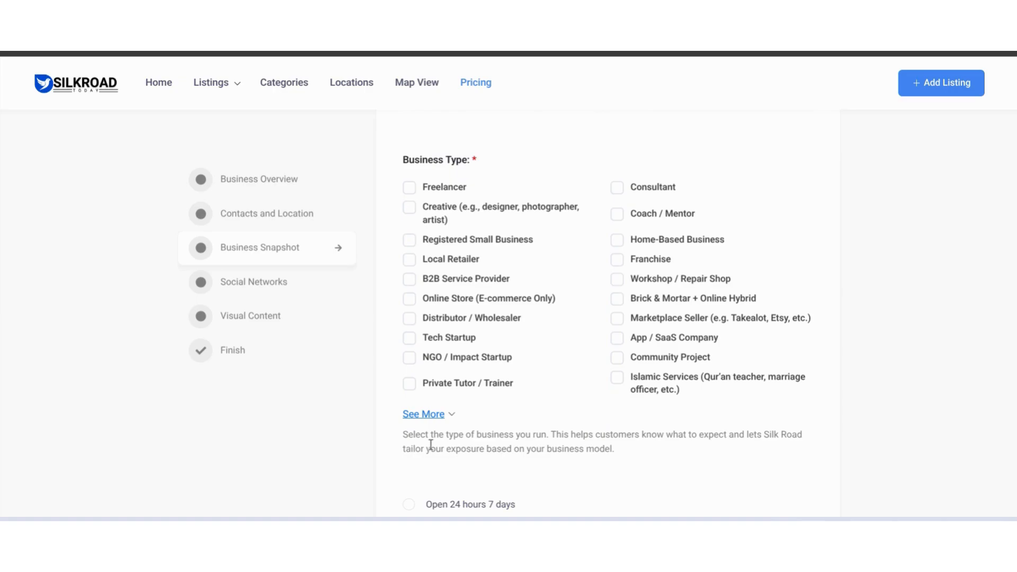
click(437, 416)
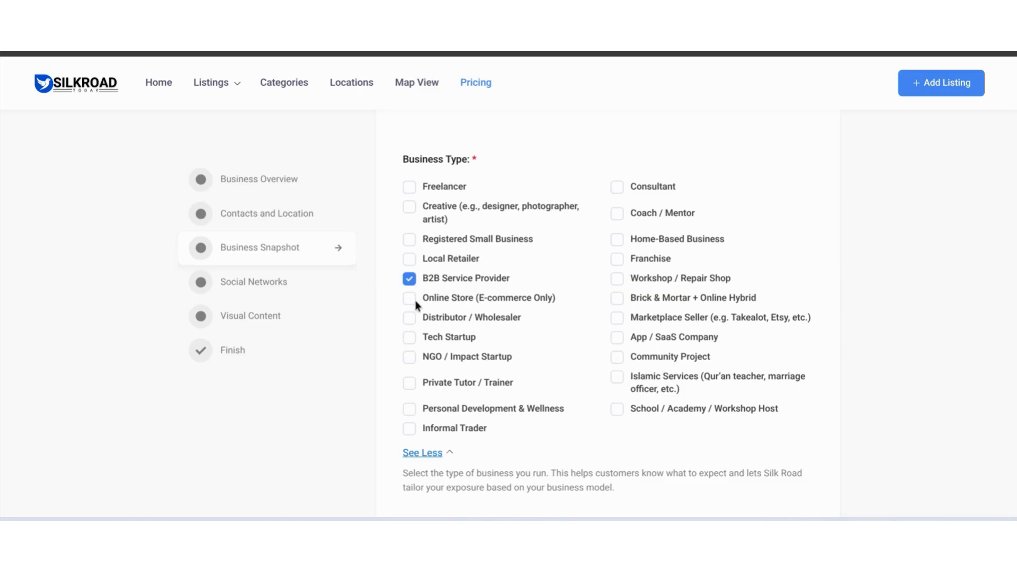
Step: Set the business hours to Open for Selected Hours, enable Monday and set its opening time to 06:30
scroll(867, 327, down, 7)
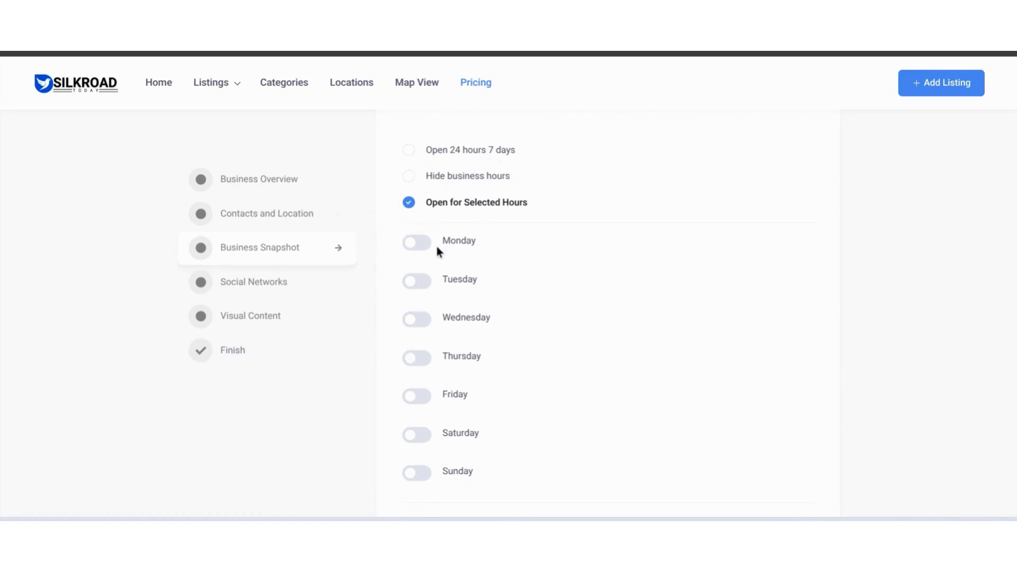
click(418, 243)
scroll(494, 269, down, 1)
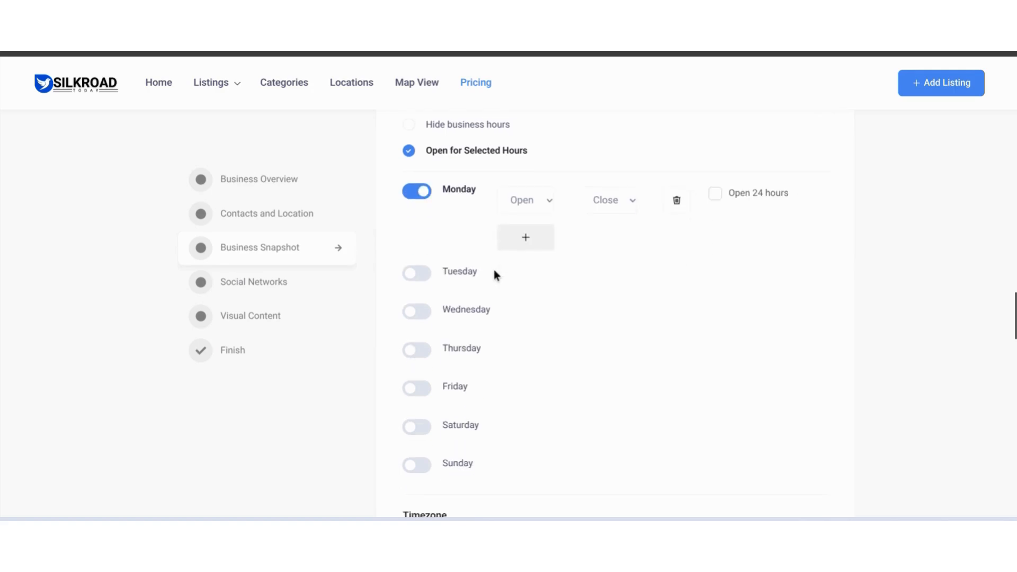
scroll(494, 269, down, 1)
scroll(493, 269, up, 1)
click(551, 215)
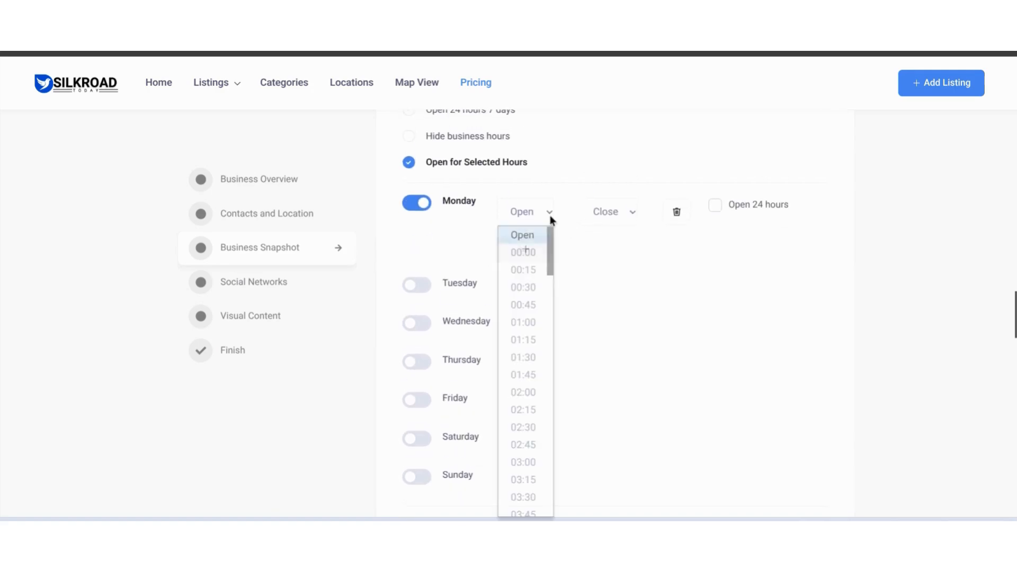
scroll(533, 302, down, 2)
scroll(534, 302, down, 4)
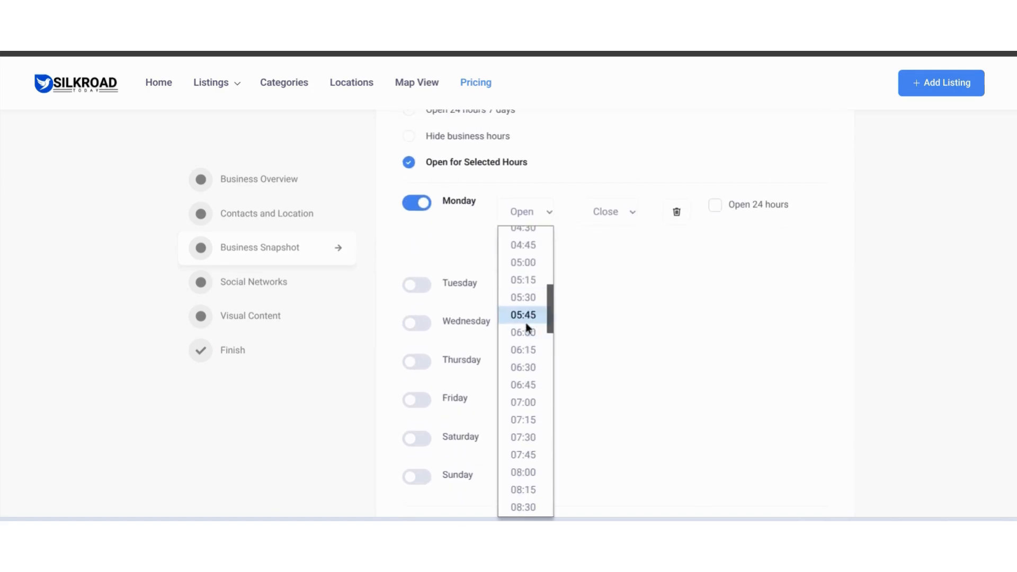
click(524, 367)
Step: Set Monday's closing time to 17:00
click(600, 212)
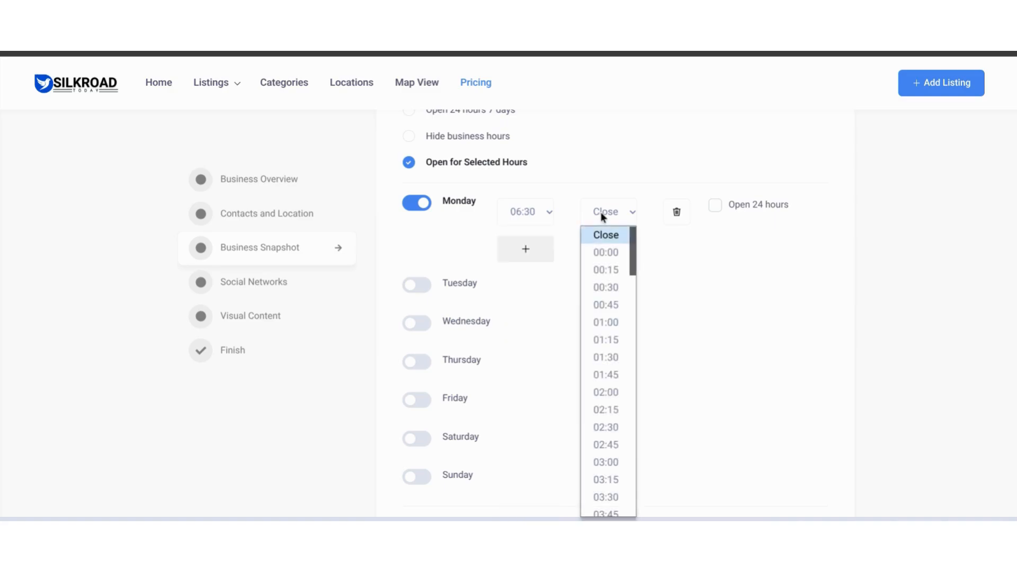
scroll(601, 212, down, 4)
scroll(601, 212, up, 5)
scroll(601, 212, down, 1)
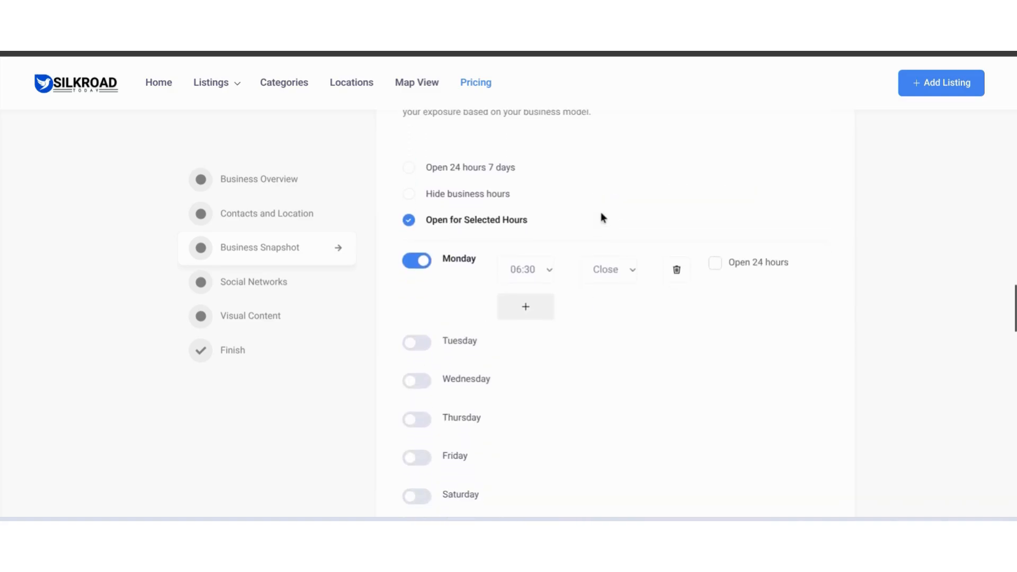
click(610, 268)
scroll(613, 198, down, 12)
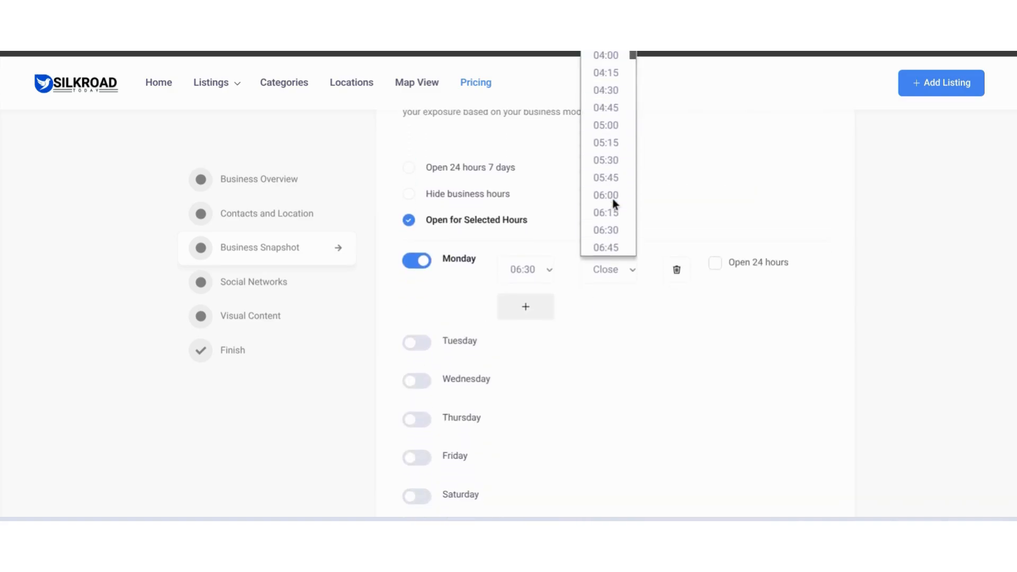
scroll(612, 199, down, 11)
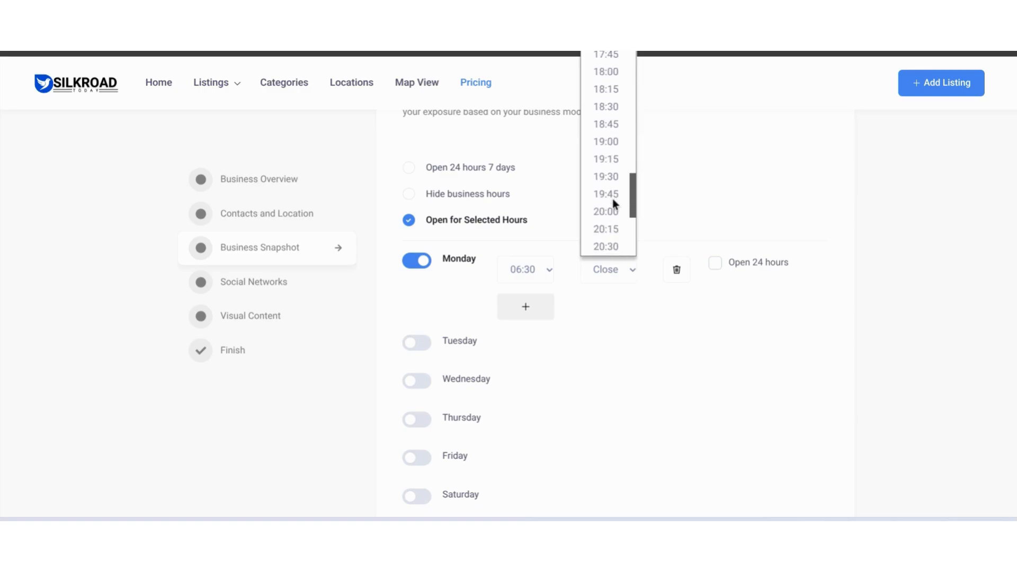
scroll(613, 198, up, 2)
click(609, 115)
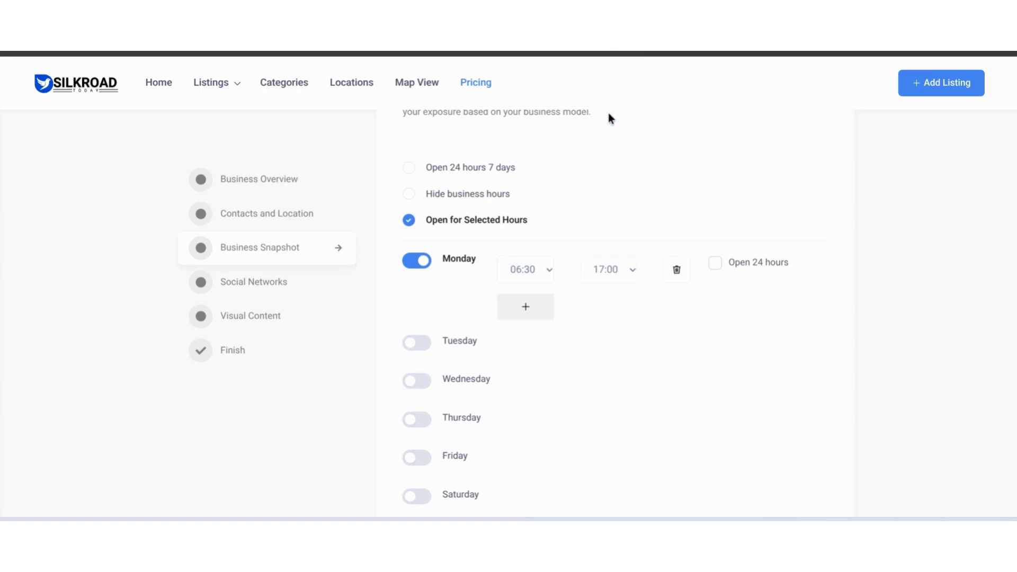
Step: Review the business hours and timezone, and answer Yes to accepting online payments
scroll(639, 338, down, 5)
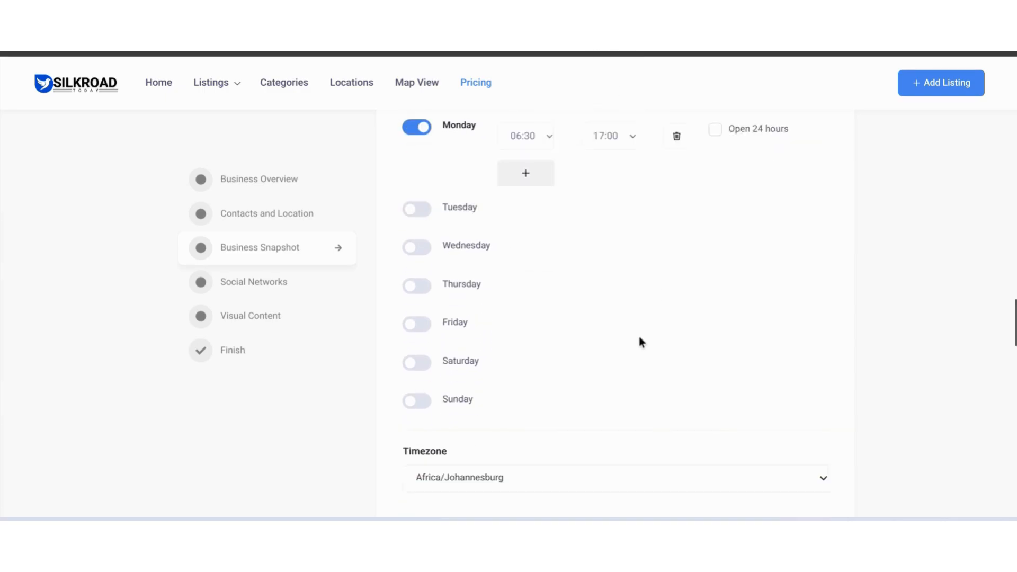
scroll(639, 337, down, 1)
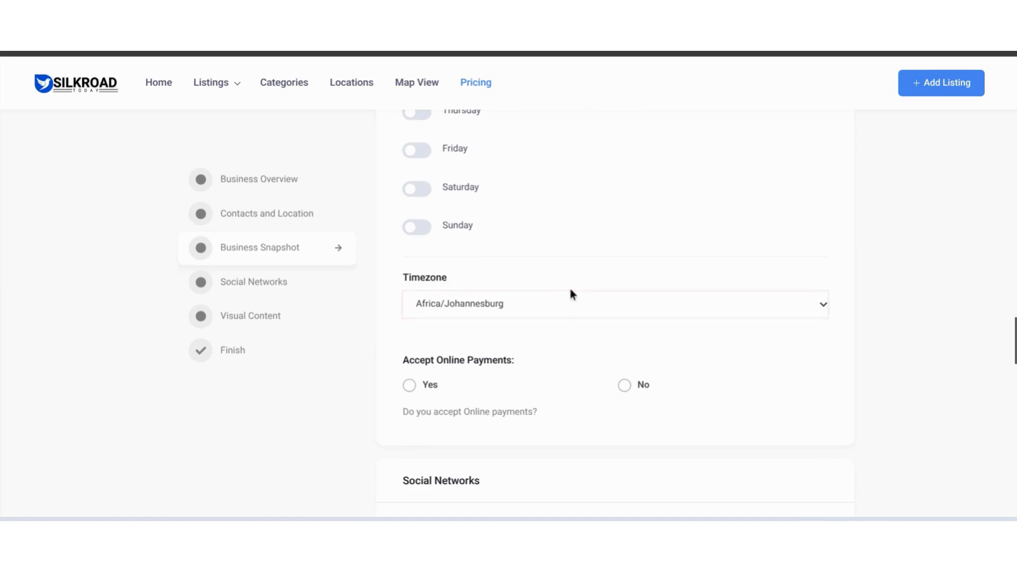
scroll(566, 281, up, 4)
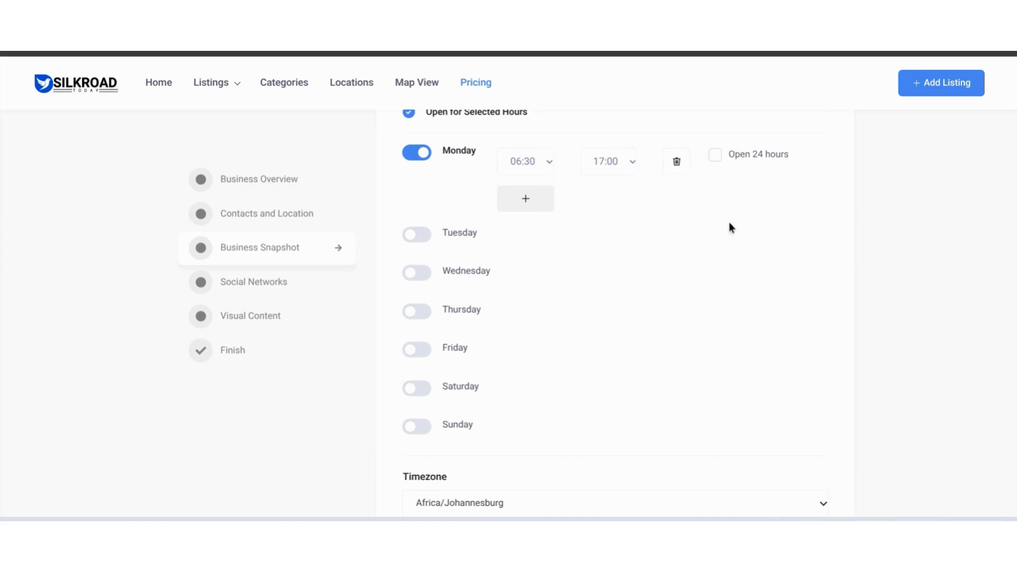
scroll(730, 224, down, 6)
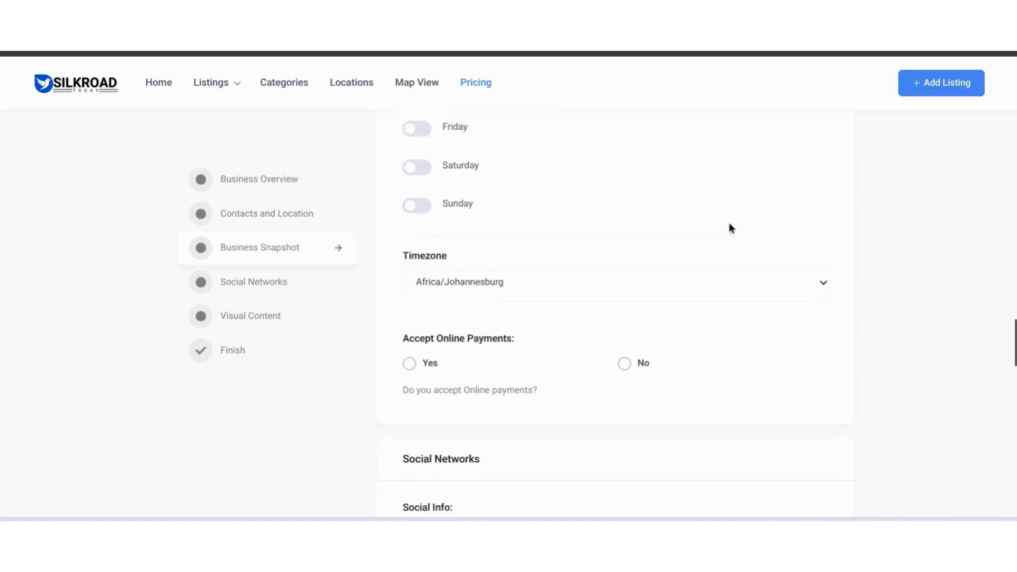
scroll(730, 225, down, 1)
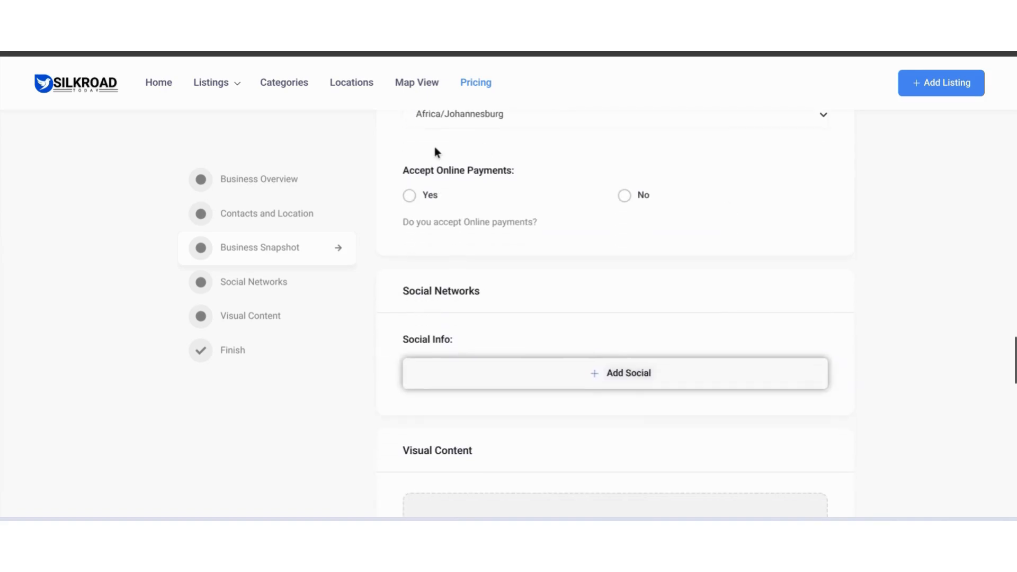
click(409, 195)
Step: Add two social link entries to the listing, choosing Instagram for the first and Youtube for the second
scroll(484, 221, down, 2)
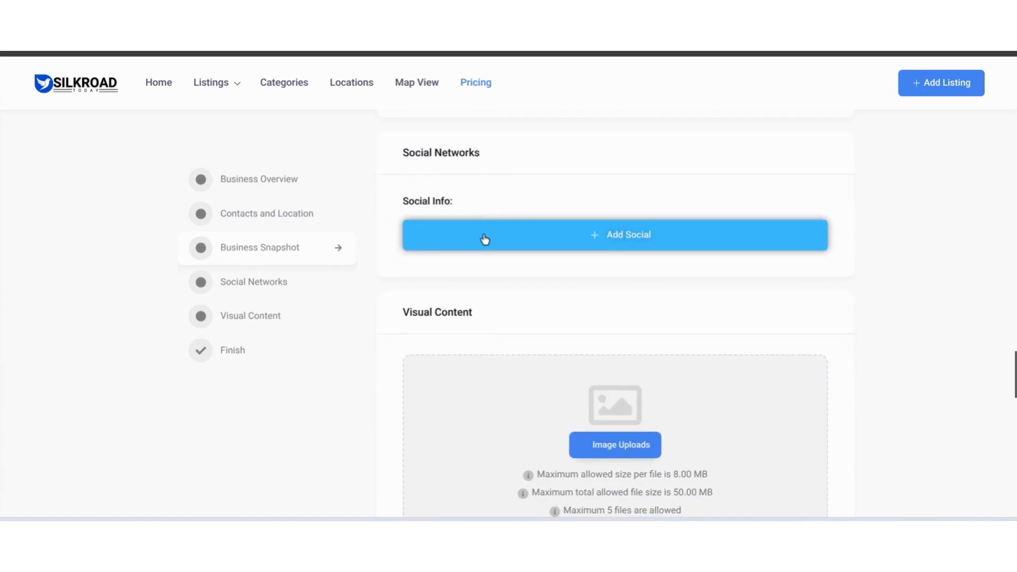
click(310, 293)
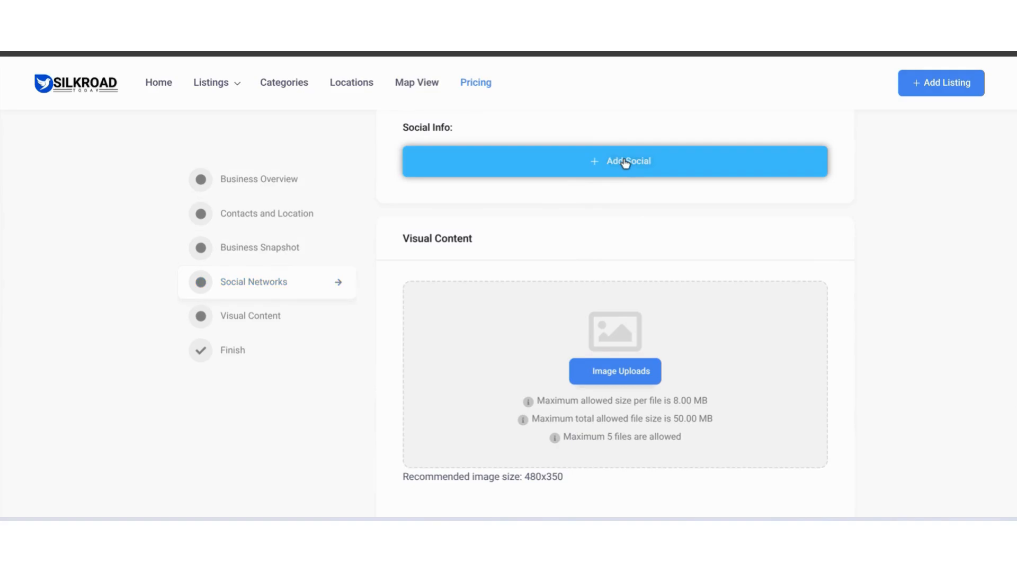
click(626, 164)
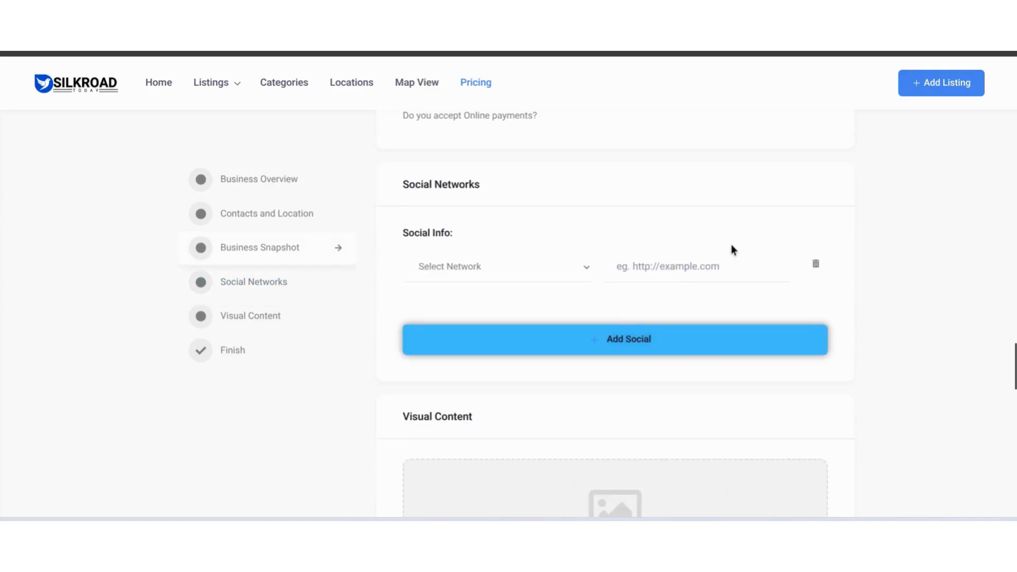
click(582, 266)
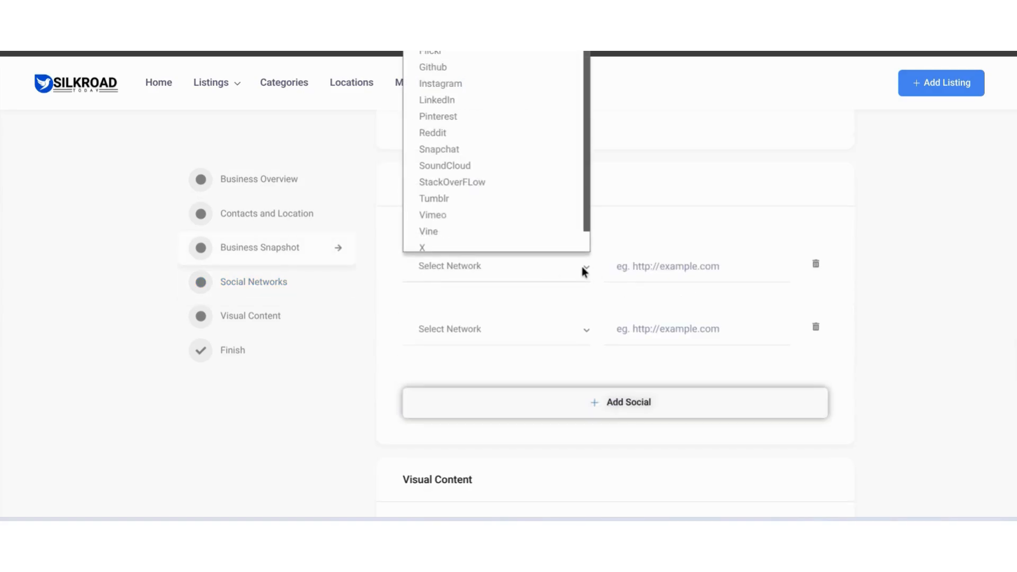
scroll(550, 183, up, 1)
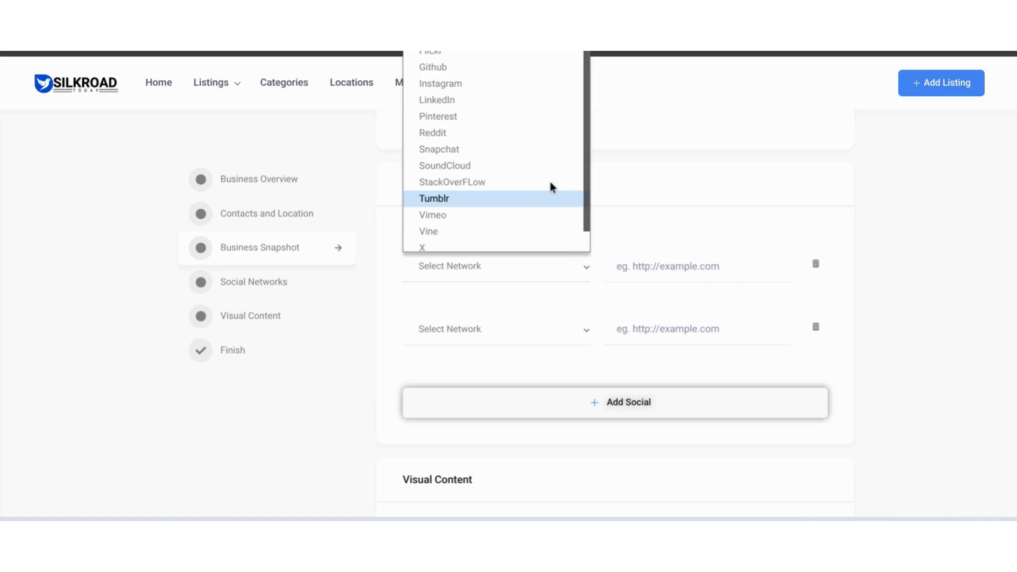
click(503, 83)
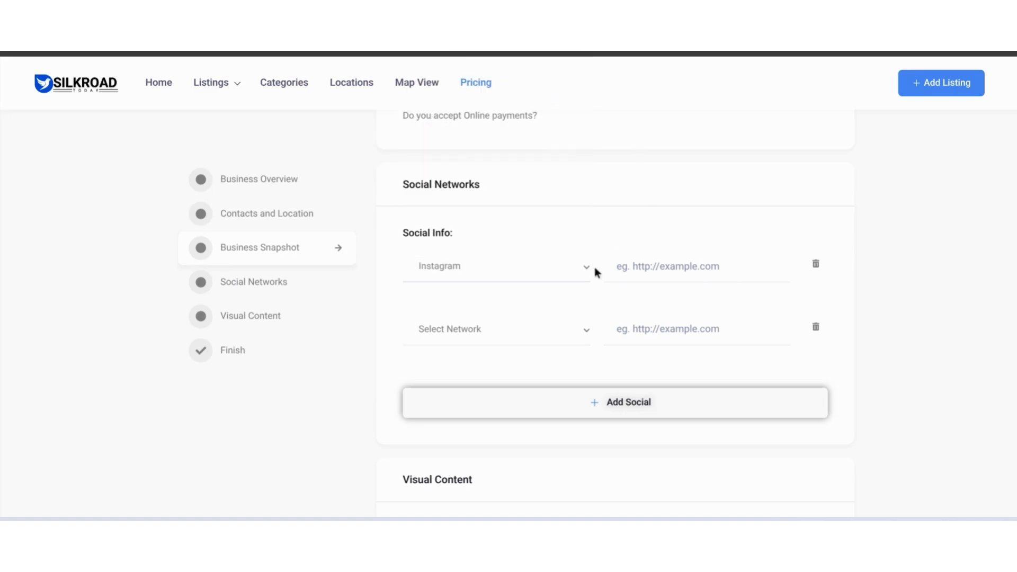
click(584, 333)
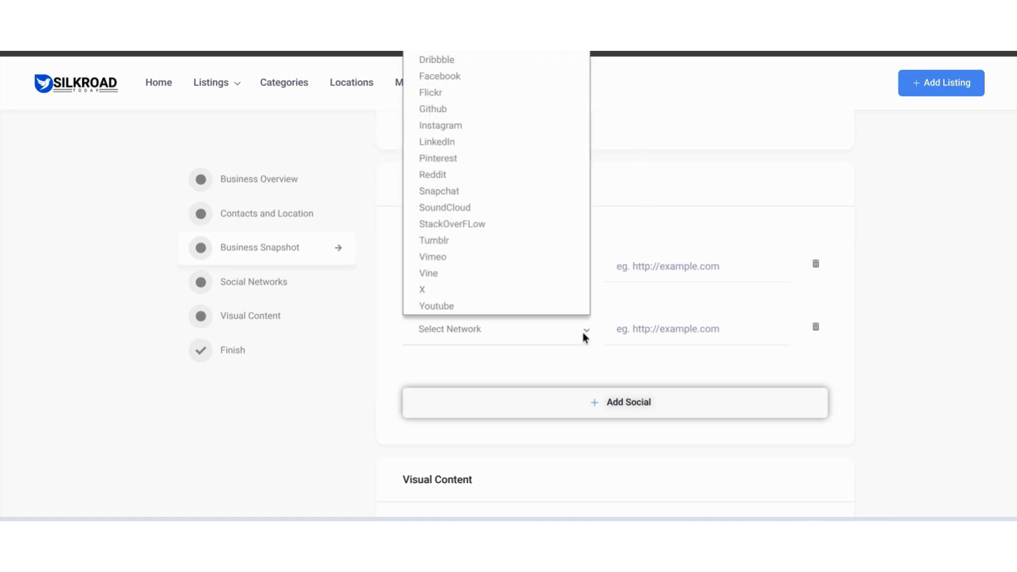
click(533, 303)
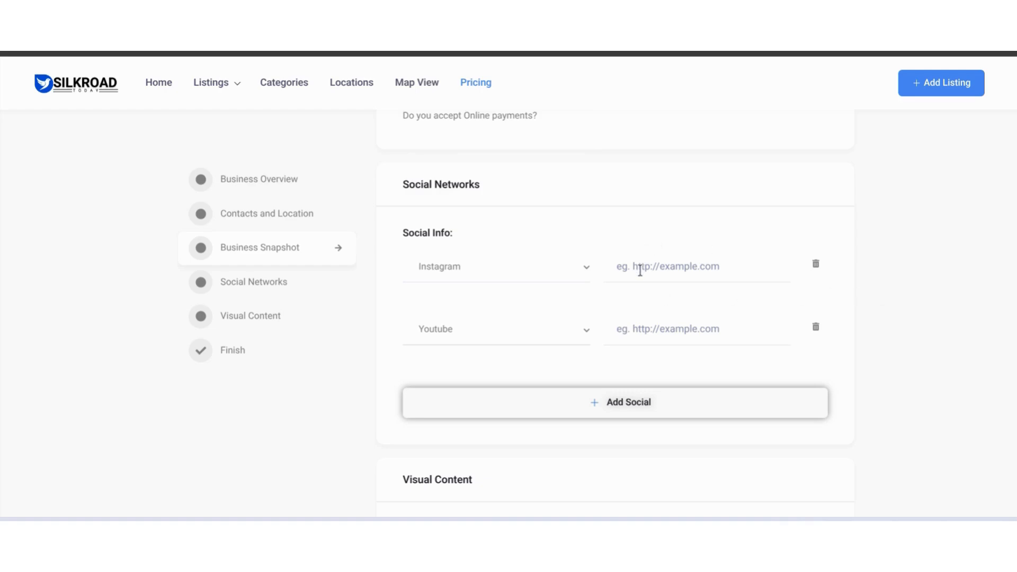
Step: Delete the Instagram and Youtube social link entries from the listing
click(816, 330)
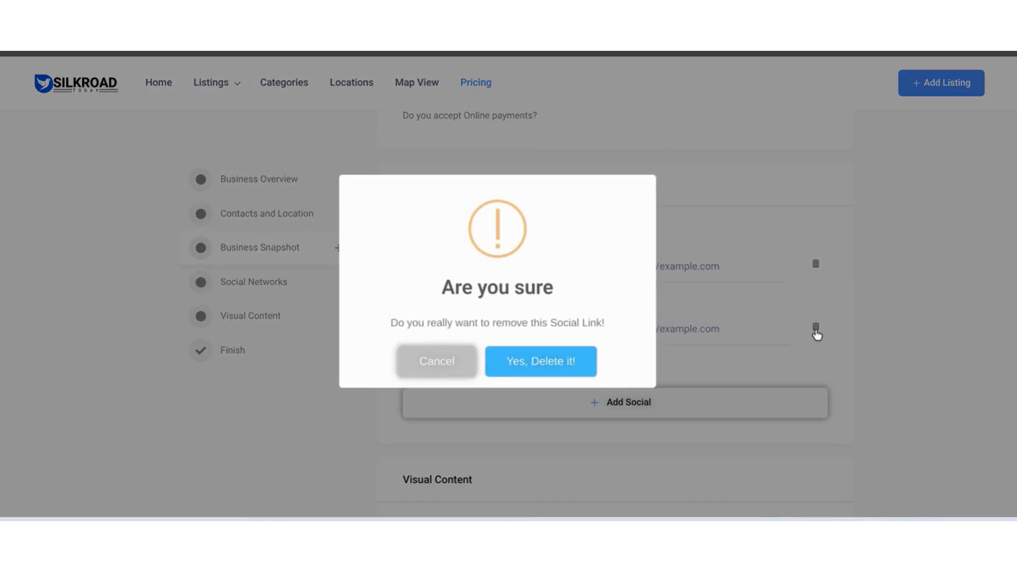
click(566, 371)
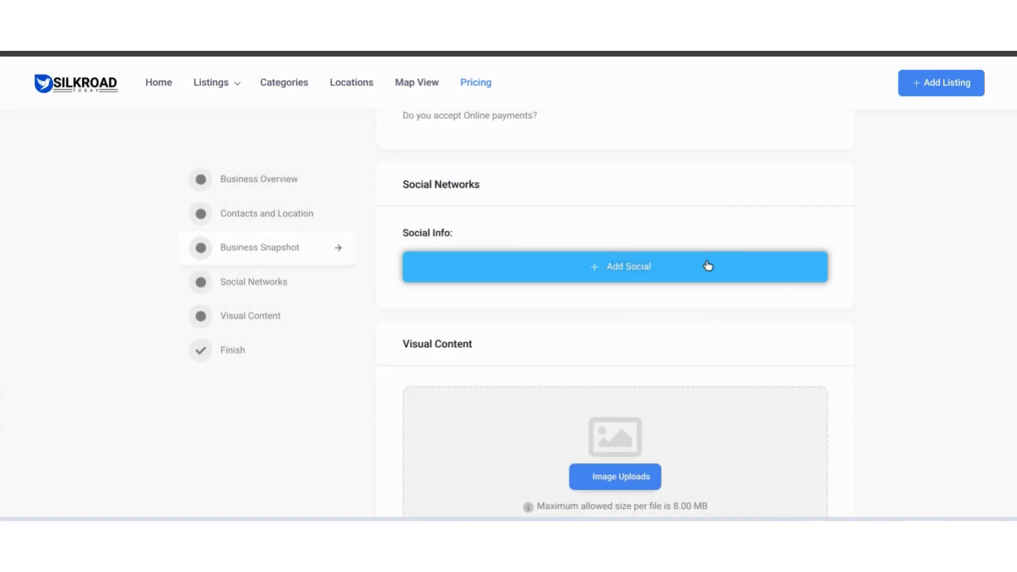
Step: Upload the Pingles logo and the three pexels photos from the Pingles Business Listing folder to the listing's visual content
scroll(708, 267, down, 2)
scroll(708, 266, down, 2)
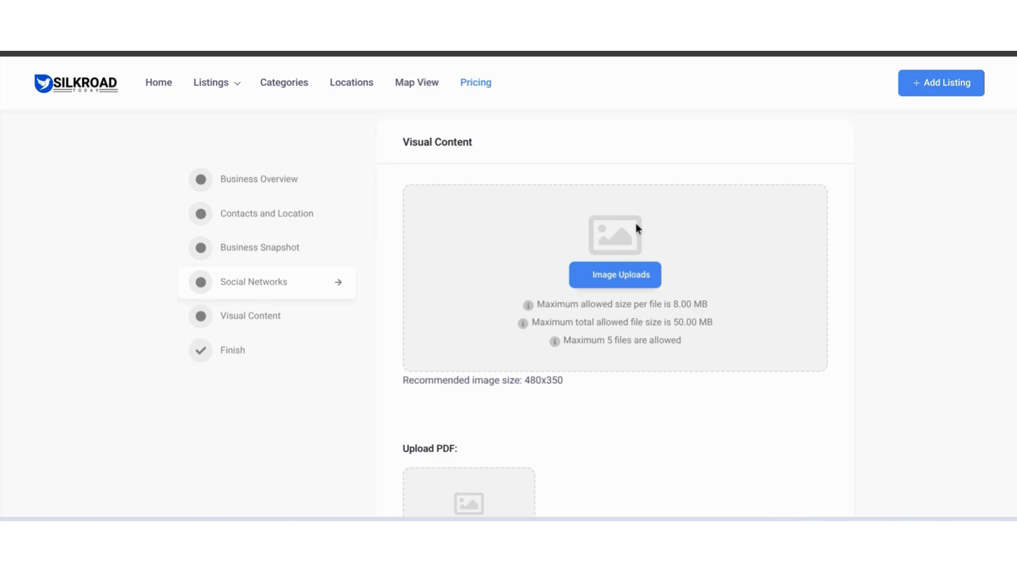
click(601, 272)
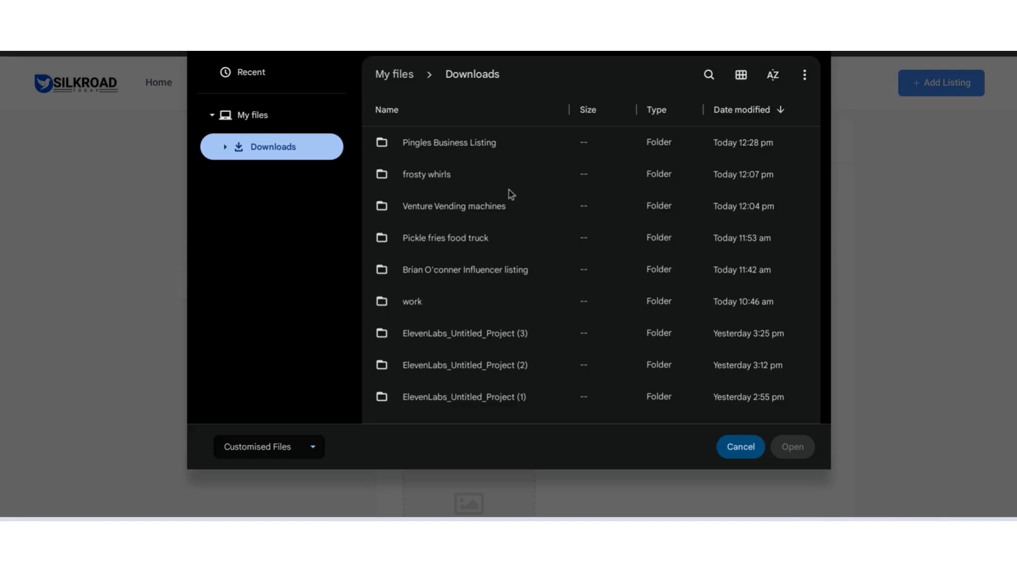
double_click(488, 141)
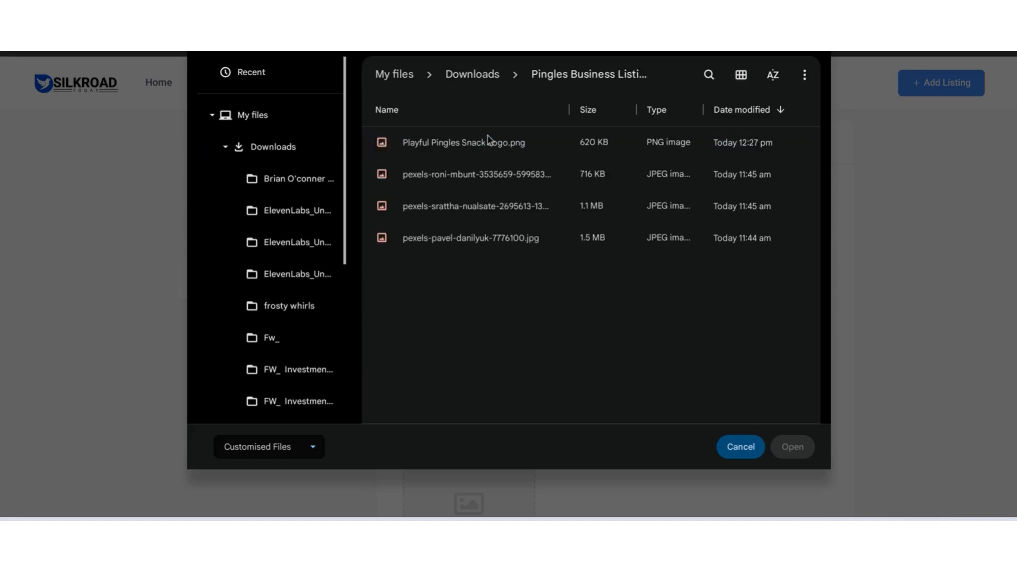
click(445, 237)
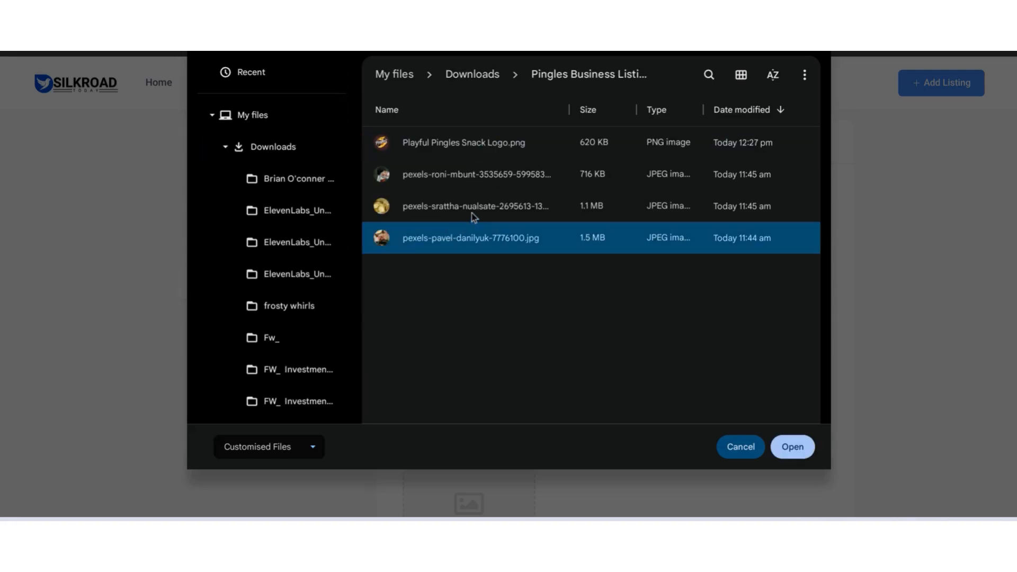
click(429, 363)
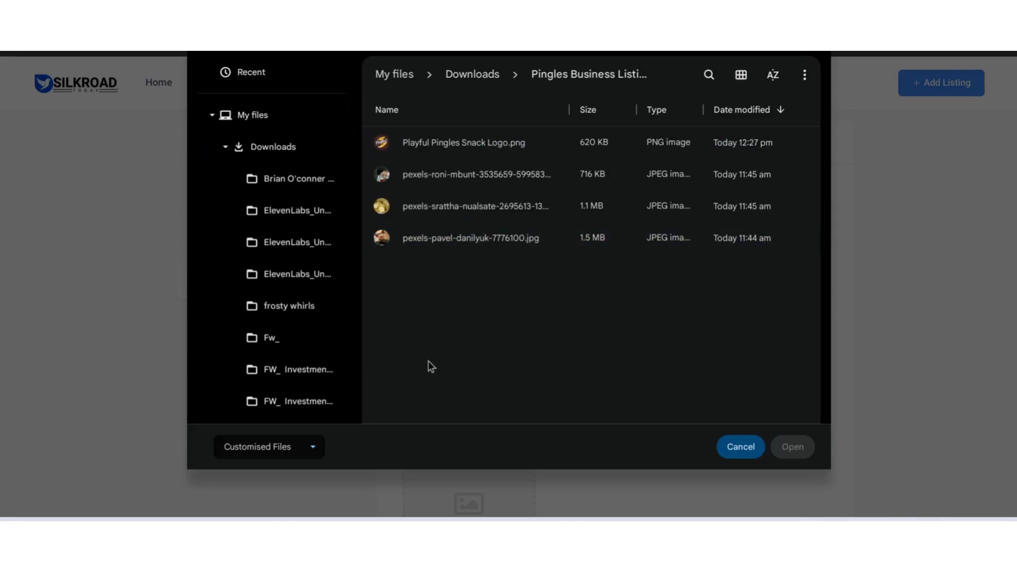
click(463, 147)
ctrl+click(453, 177)
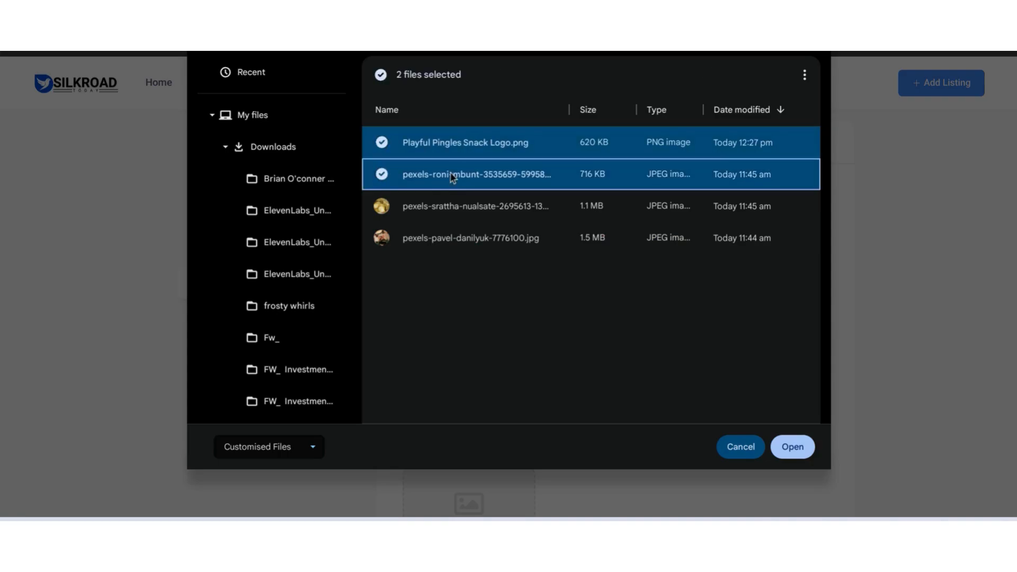
ctrl+click(445, 206)
ctrl+click(437, 239)
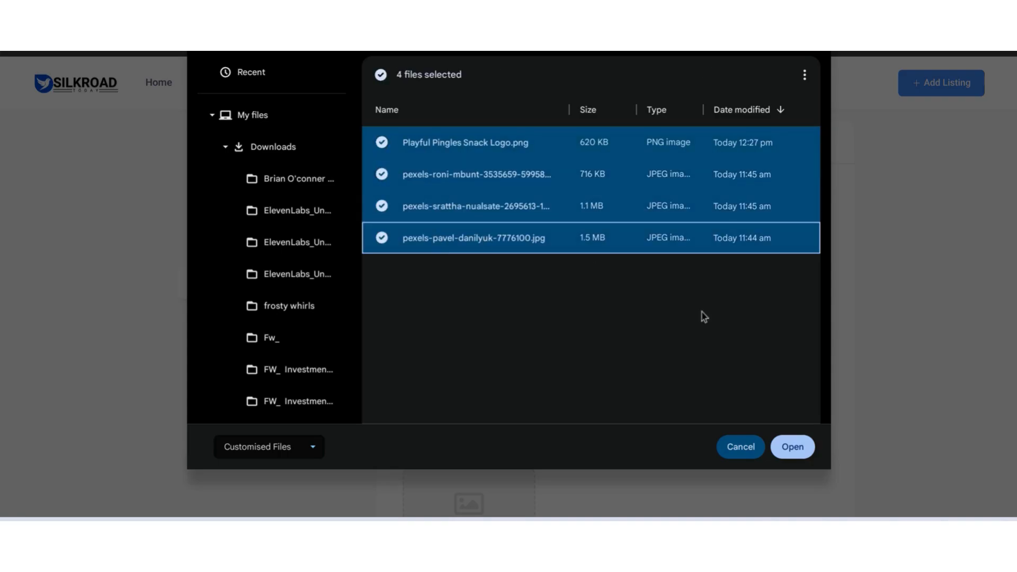
click(793, 447)
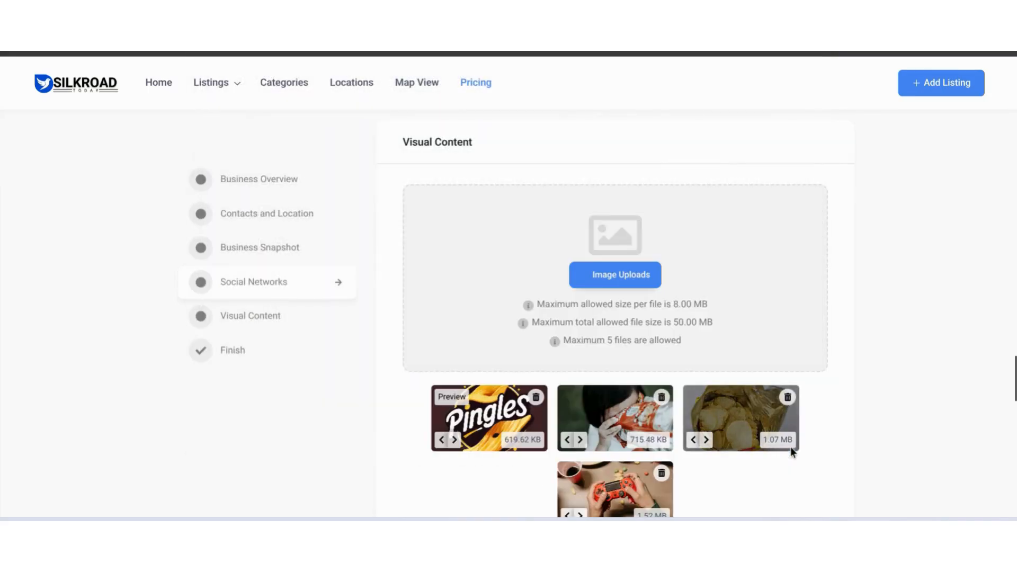
scroll(762, 378, down, 6)
scroll(762, 378, down, 3)
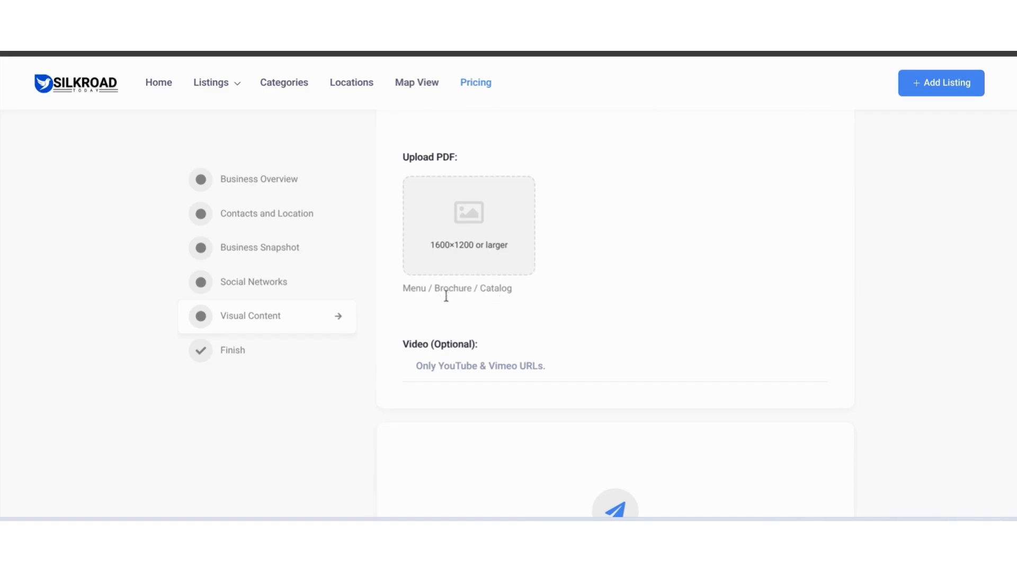
scroll(597, 273, down, 2)
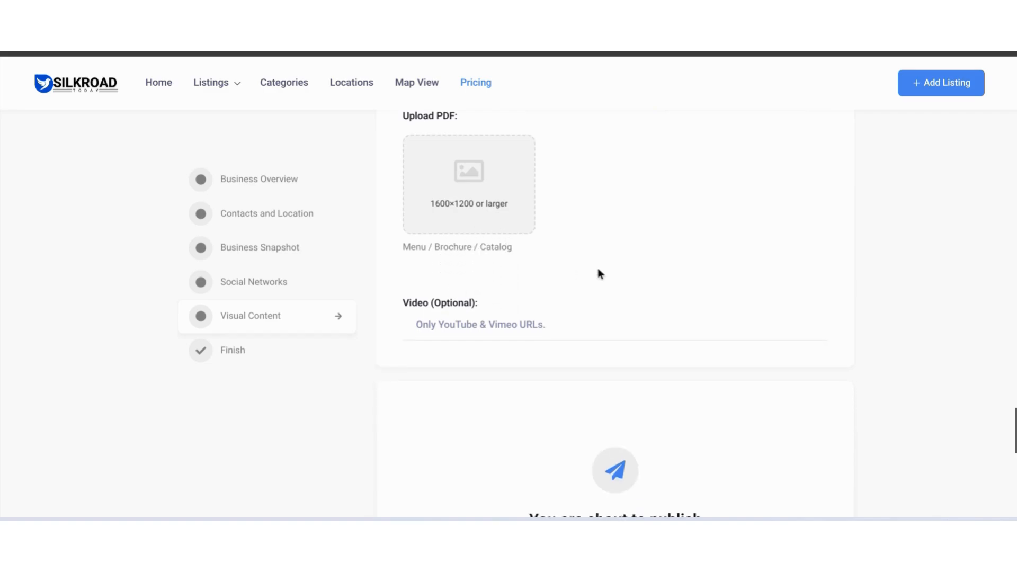
click(528, 269)
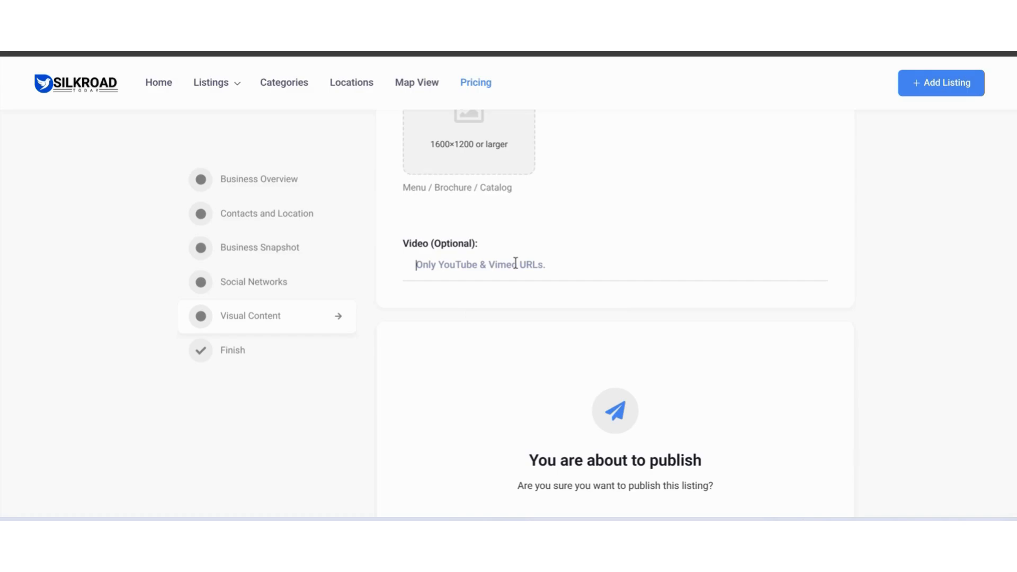
text(https://youtube.com/shorts/OkYYX62eKfE?si=JxEyZ24iOxjbdll7)
key(BackSpace)
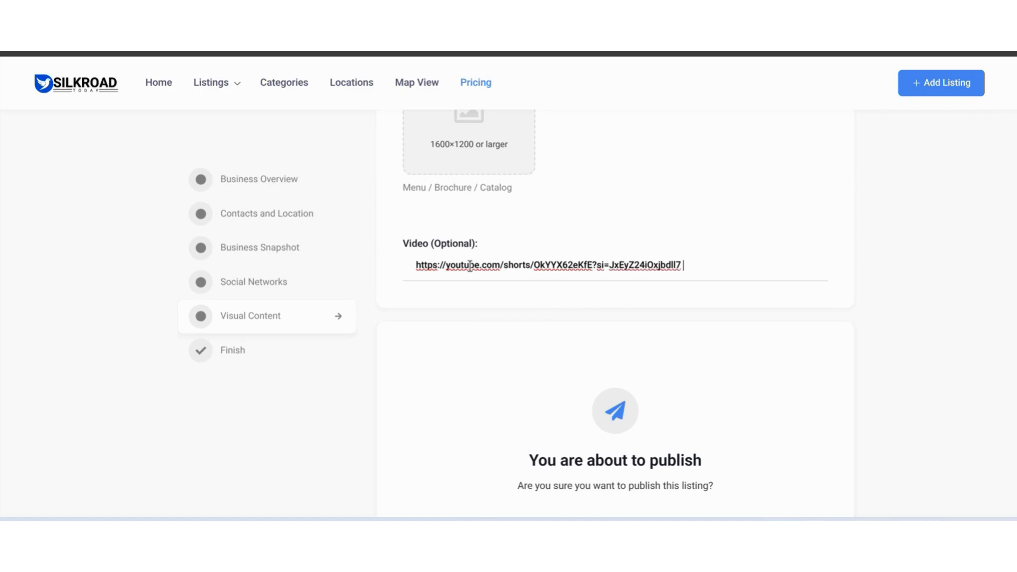
scroll(470, 266, down, 3)
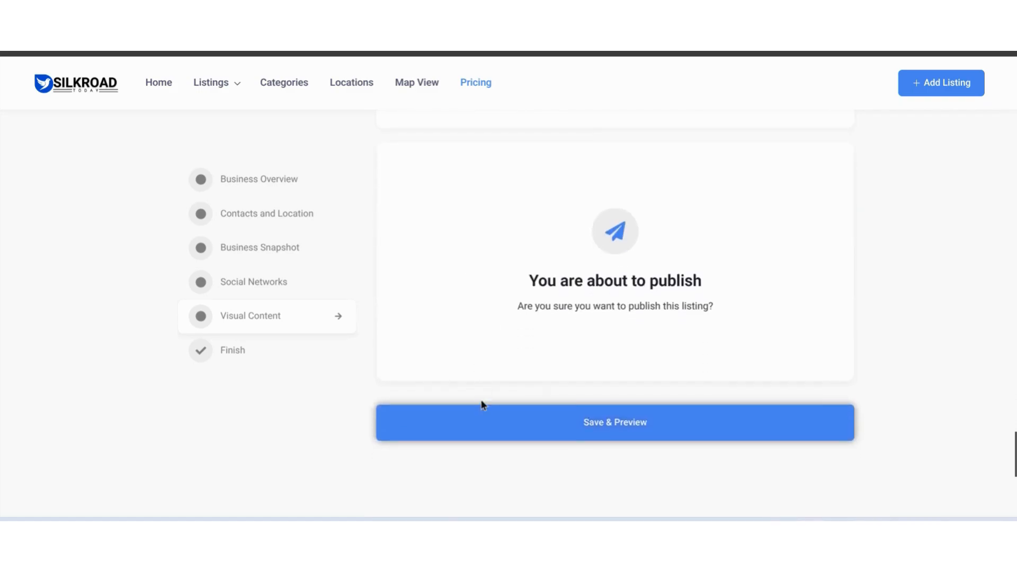
click(477, 422)
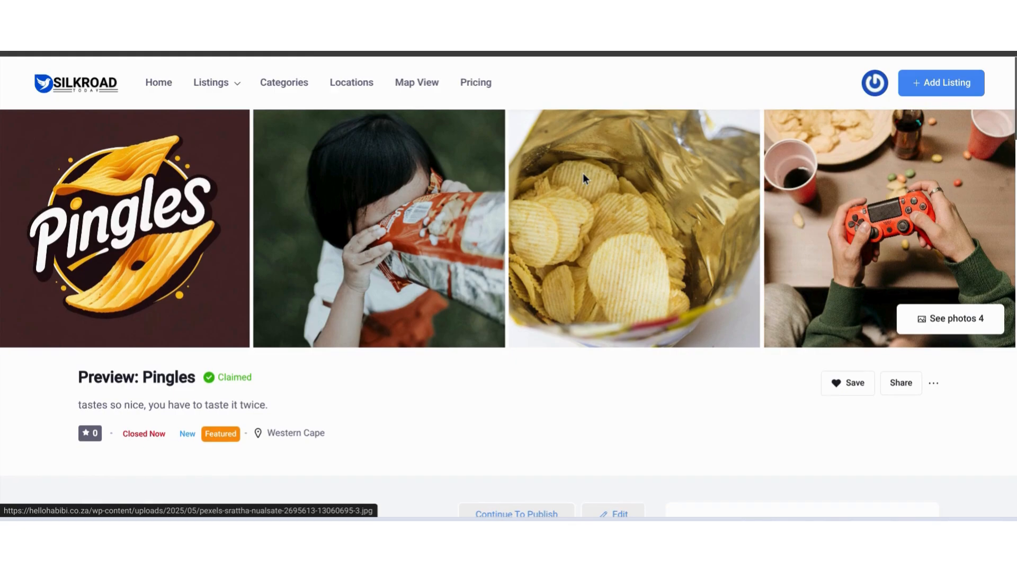
Step: Check the Pingles preview's photos, title, claimed badge, sharing option and additional listing actions
scroll(277, 267, down, 1)
scroll(277, 267, down, 1)
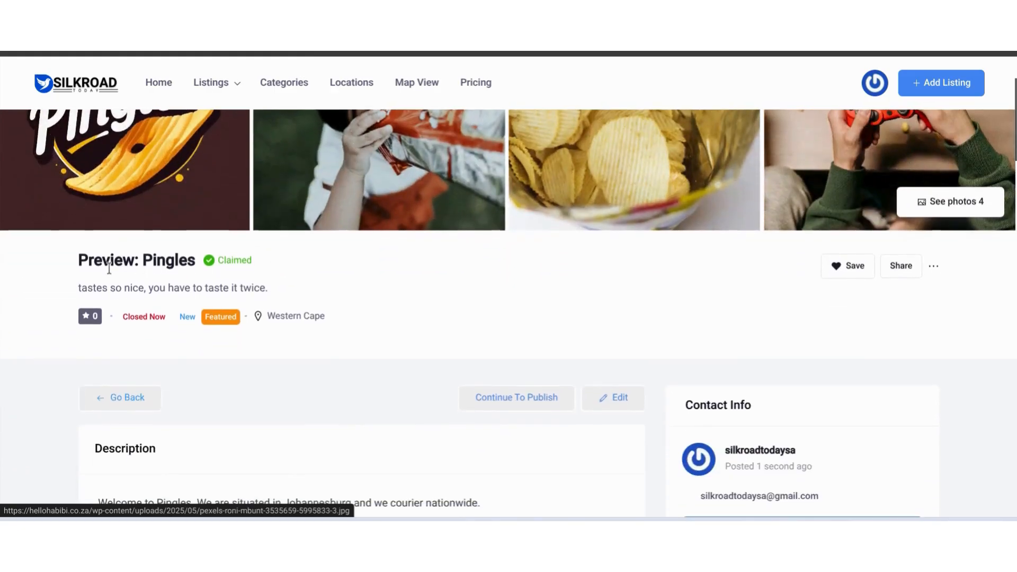
double_click(101, 259)
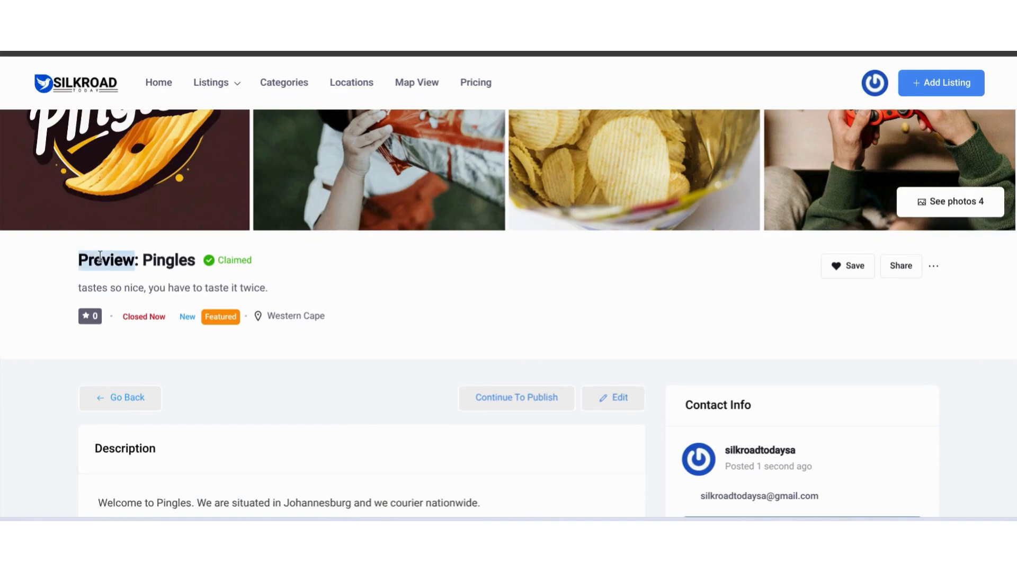
click(164, 260)
double_click(164, 260)
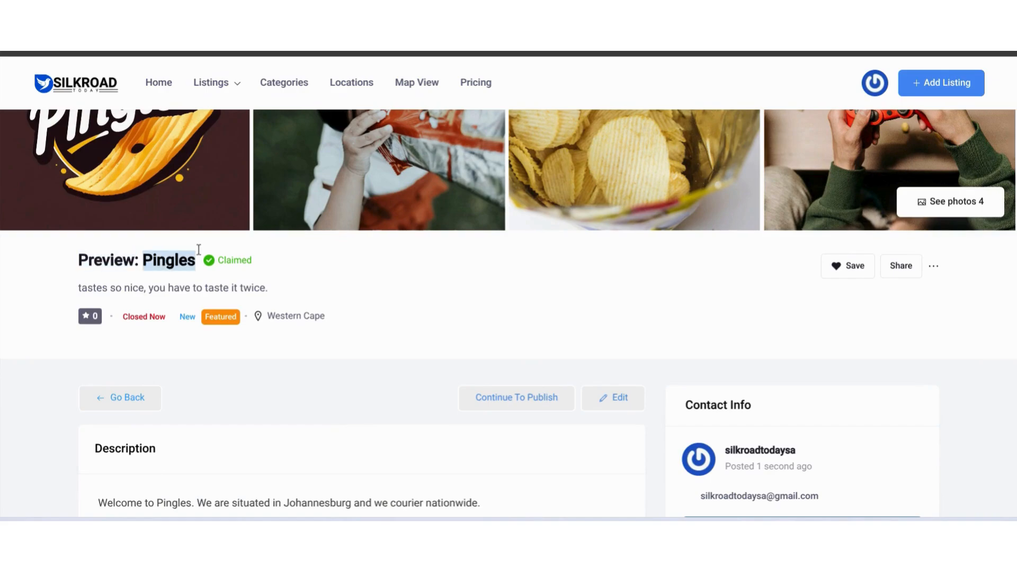
mouse_move(233, 257)
click(916, 275)
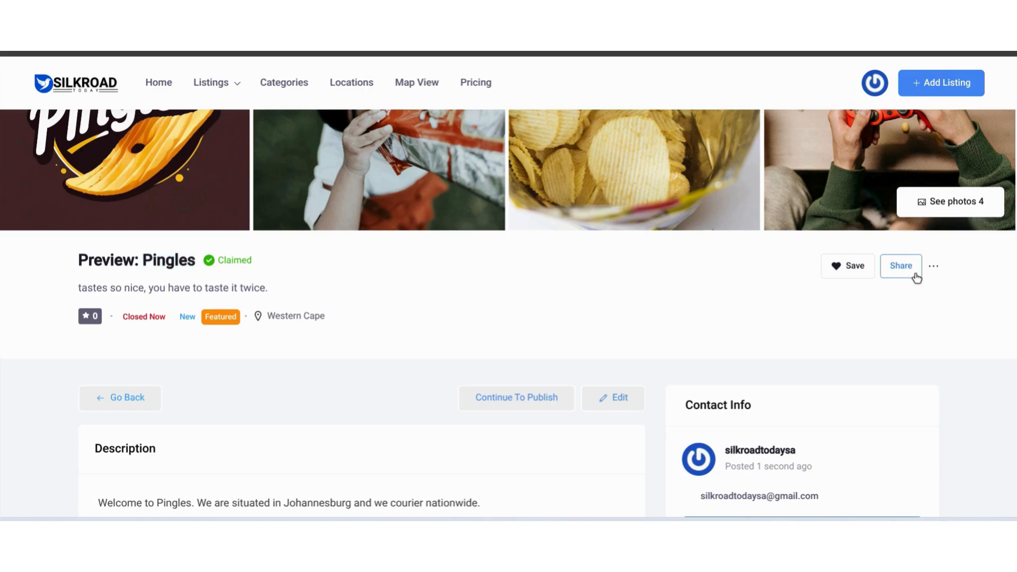
click(934, 269)
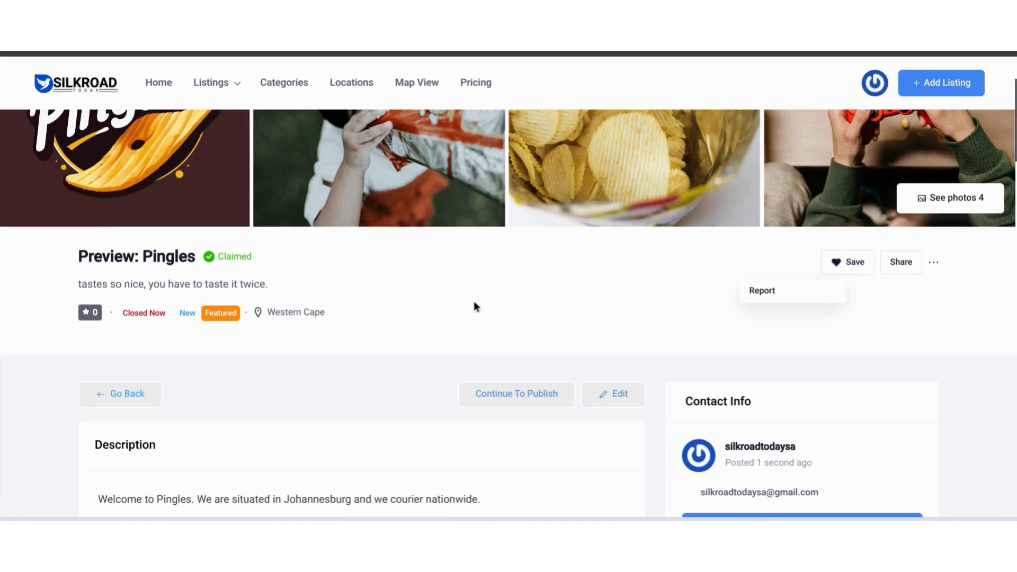
Step: Review the tagline under the listing title and compare it with the Description section
scroll(474, 301, down, 1)
click(258, 266)
triple_click(258, 266)
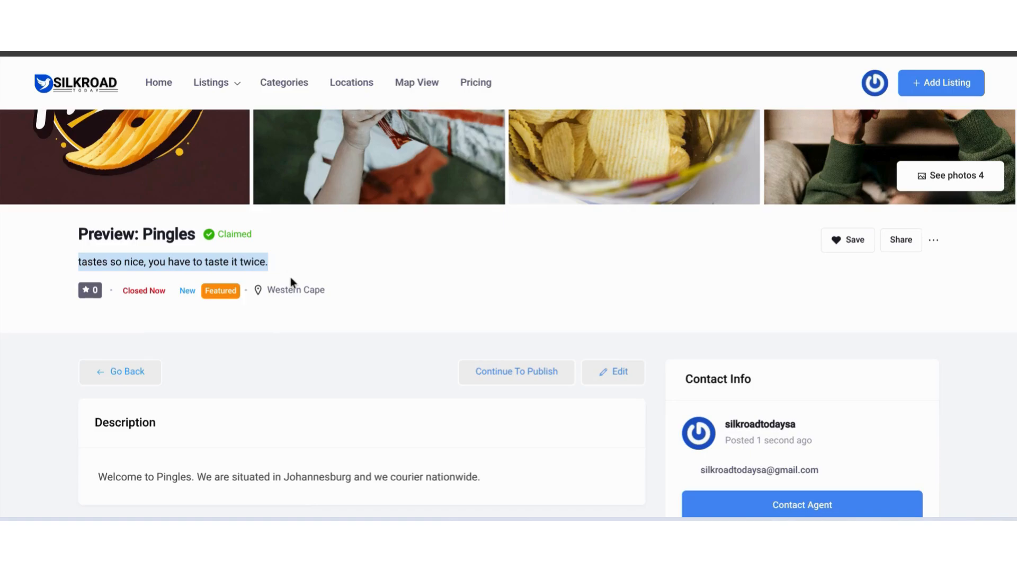
scroll(290, 278, down, 3)
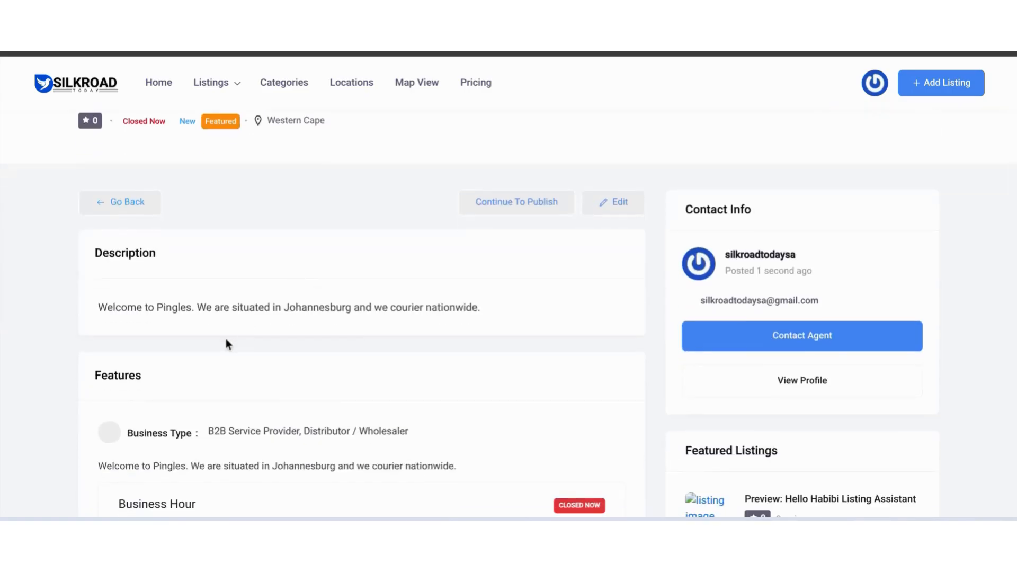
triple_click(245, 312)
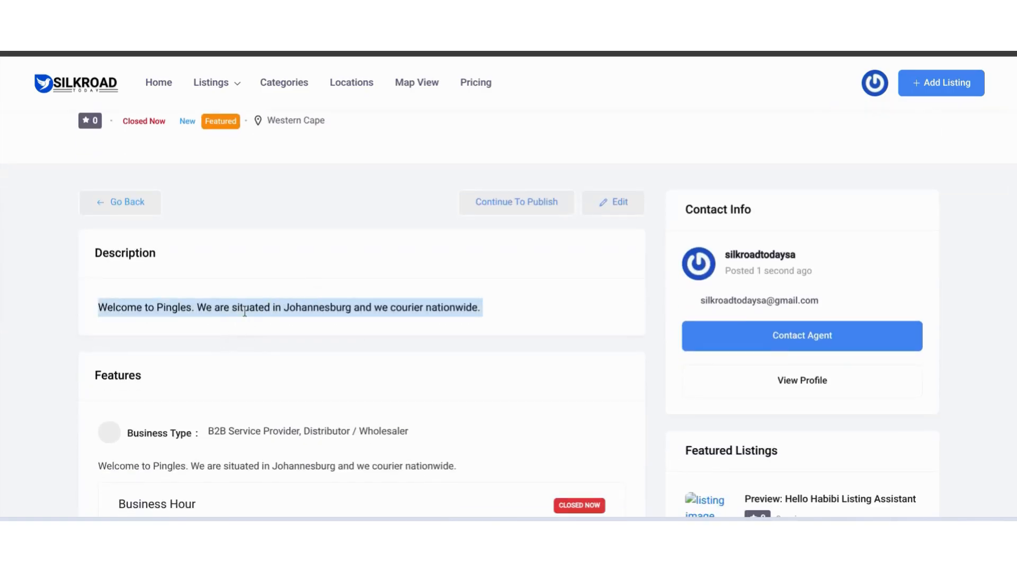
scroll(245, 313, up, 5)
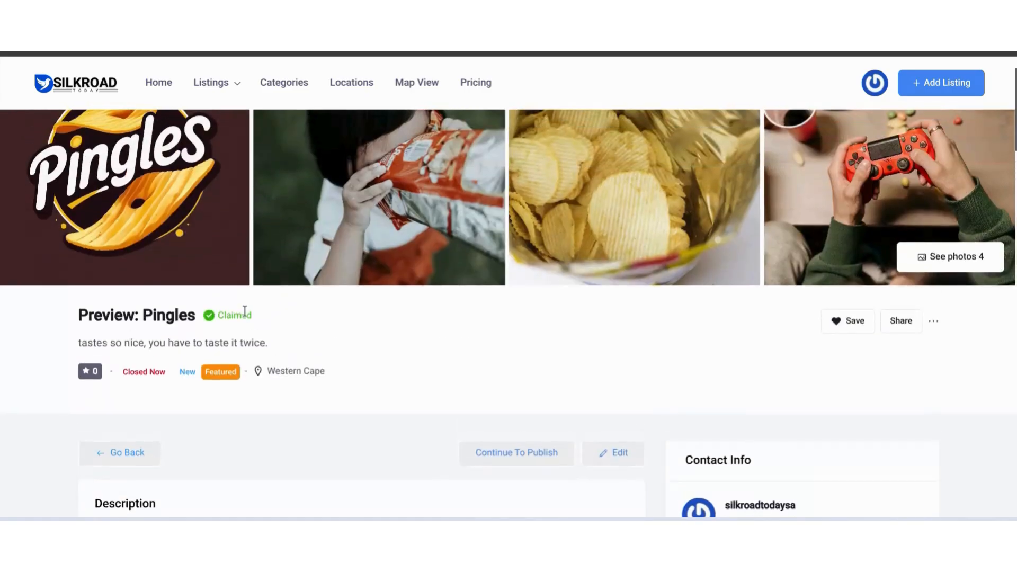
triple_click(217, 346)
scroll(217, 350, down, 3)
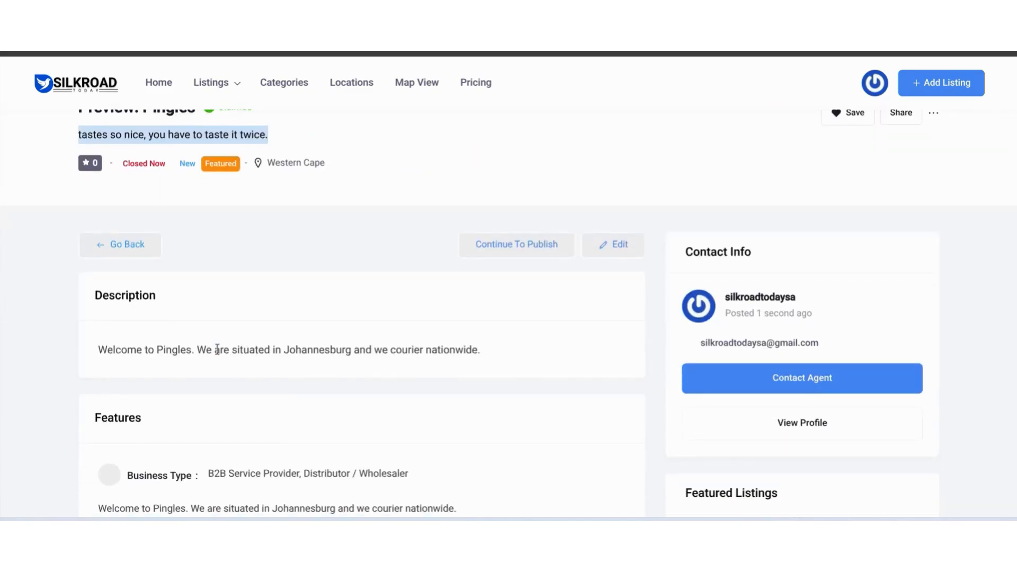
Step: Review the Features section of the preview, including business type, business hours, service/product list and online payment setting
scroll(217, 350, down, 3)
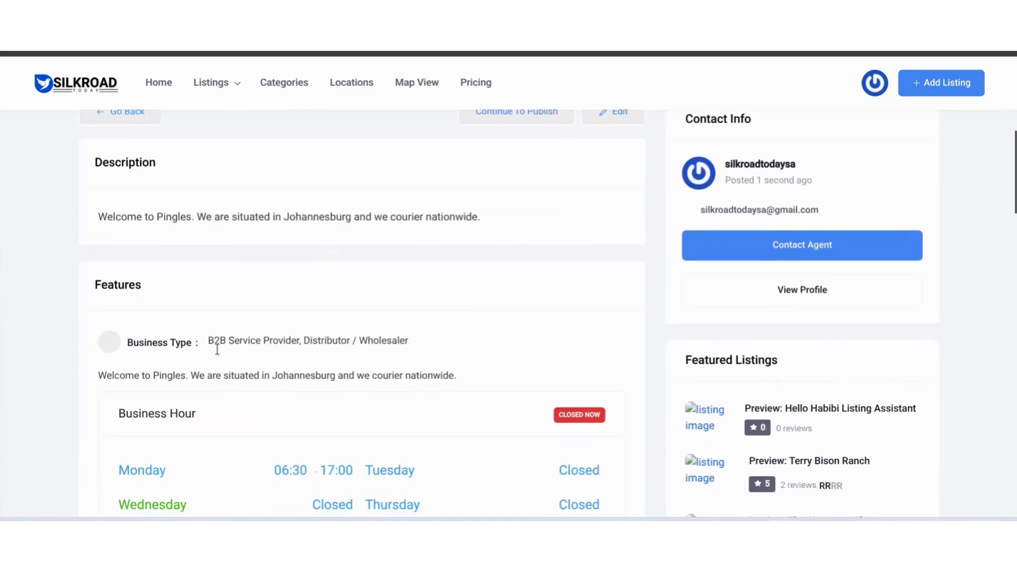
scroll(217, 350, down, 3)
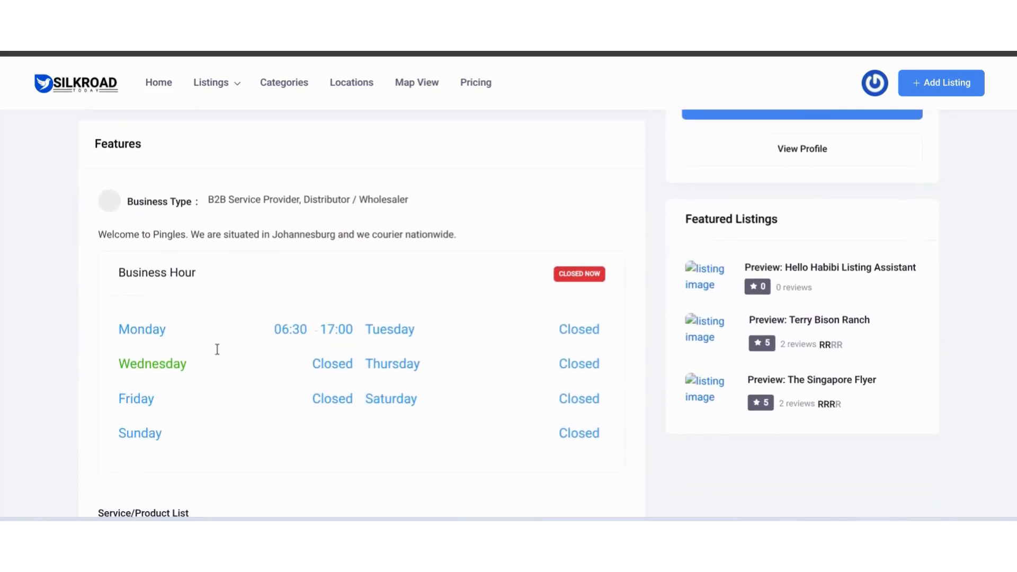
scroll(243, 345, down, 3)
scroll(245, 344, up, 3)
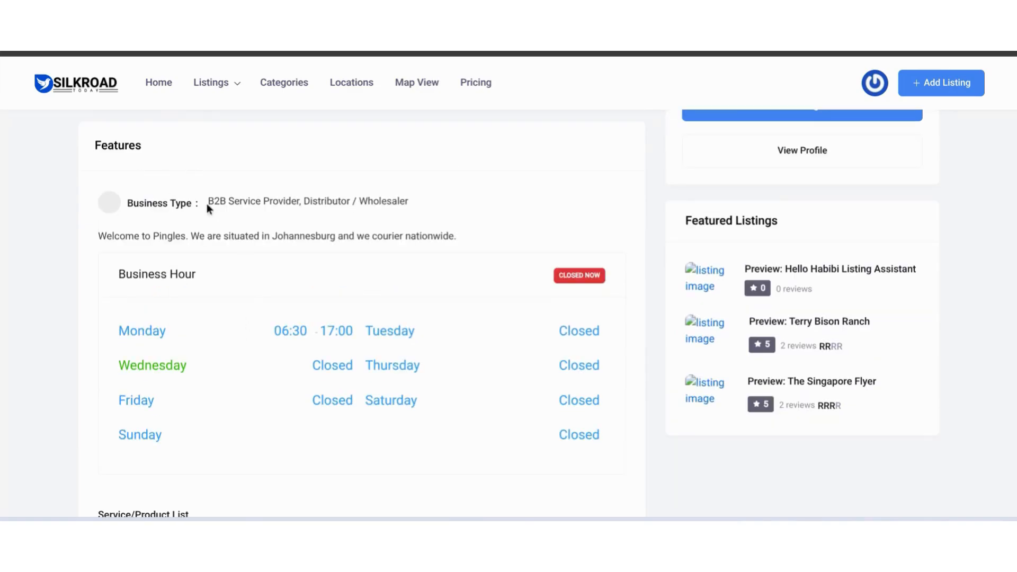
scroll(285, 247, down, 3)
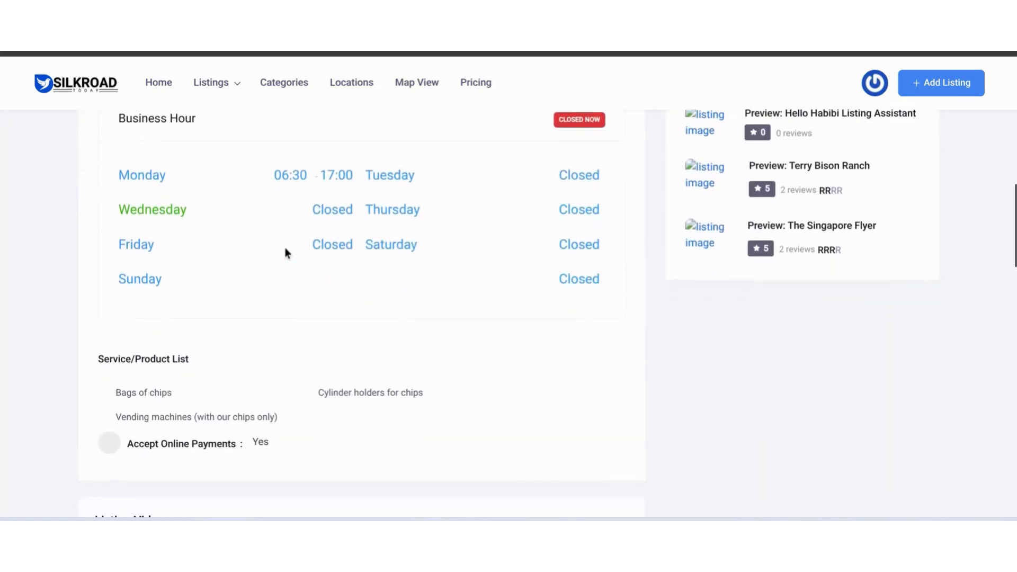
scroll(285, 247, down, 2)
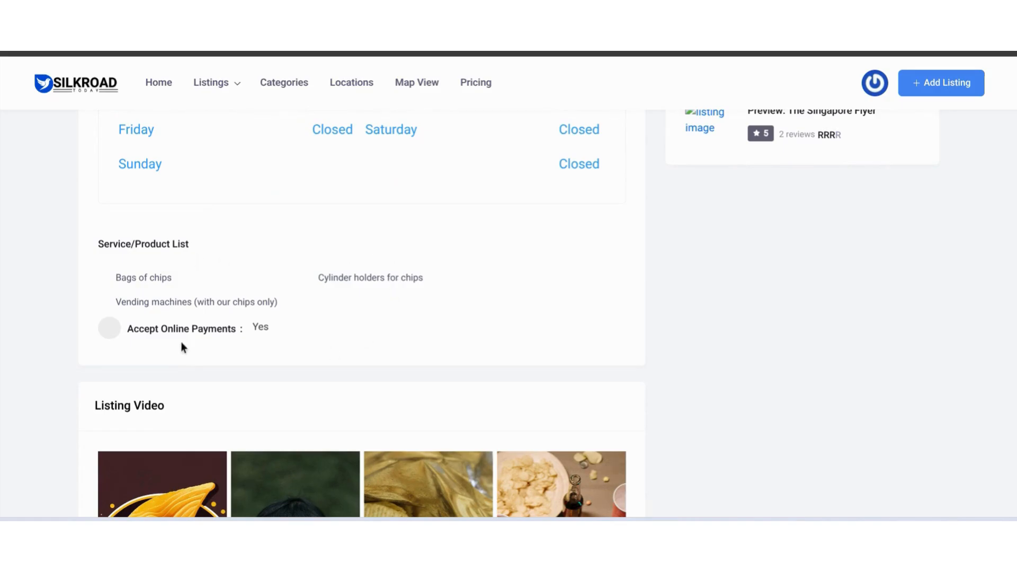
Step: Examine the preview's Listing Video, Contacts and Location, and Review sections, and return to the listing header
scroll(181, 344, down, 5)
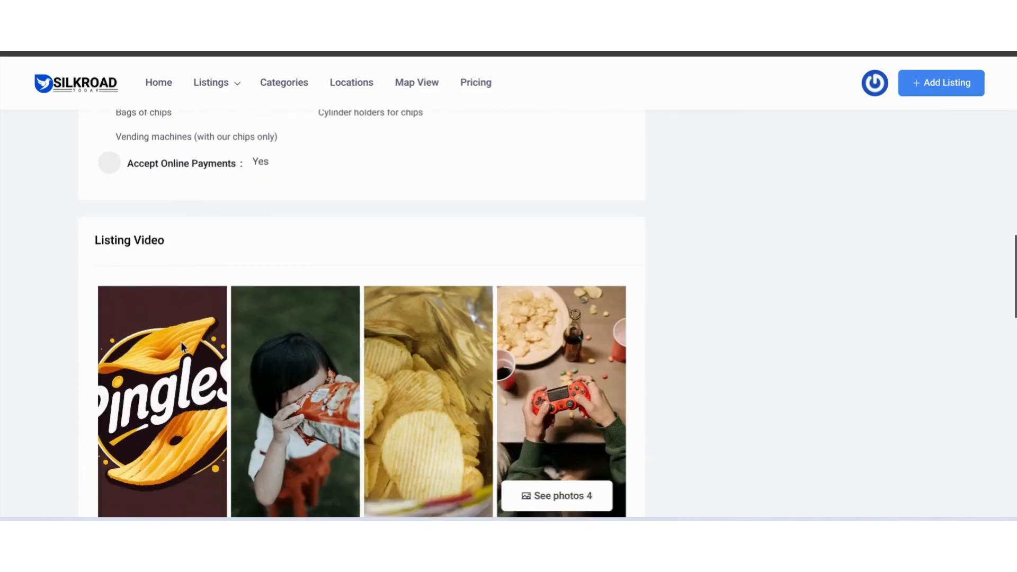
scroll(181, 345, down, 1)
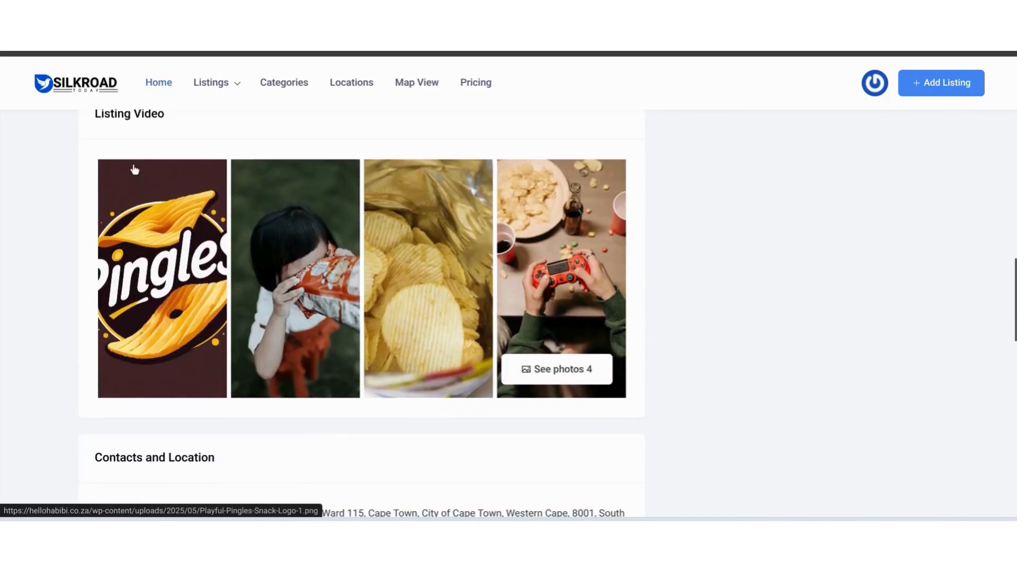
scroll(136, 172, up, 1)
scroll(136, 173, down, 4)
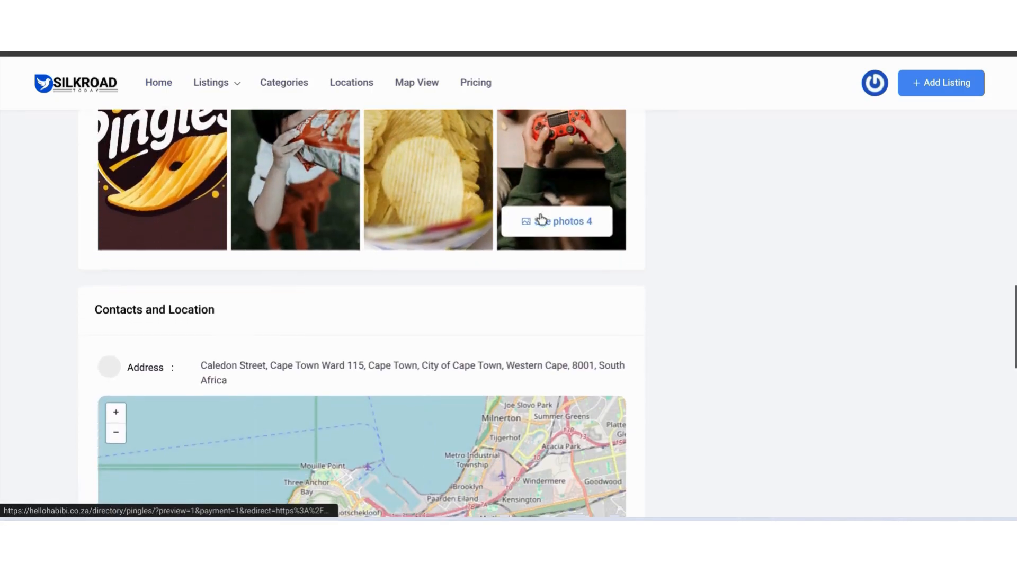
scroll(541, 220, down, 2)
scroll(542, 220, up, 1)
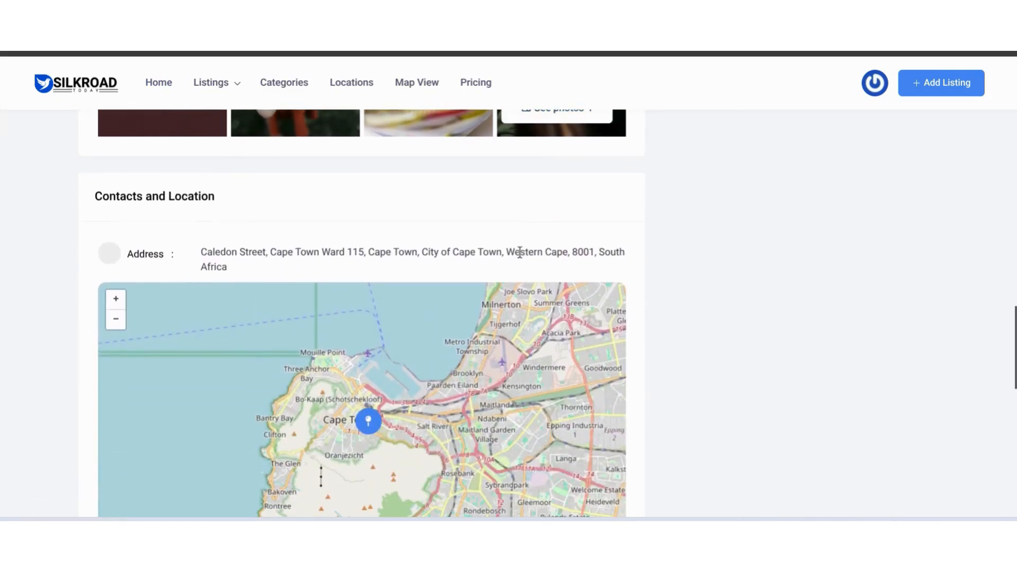
scroll(518, 256, down, 1)
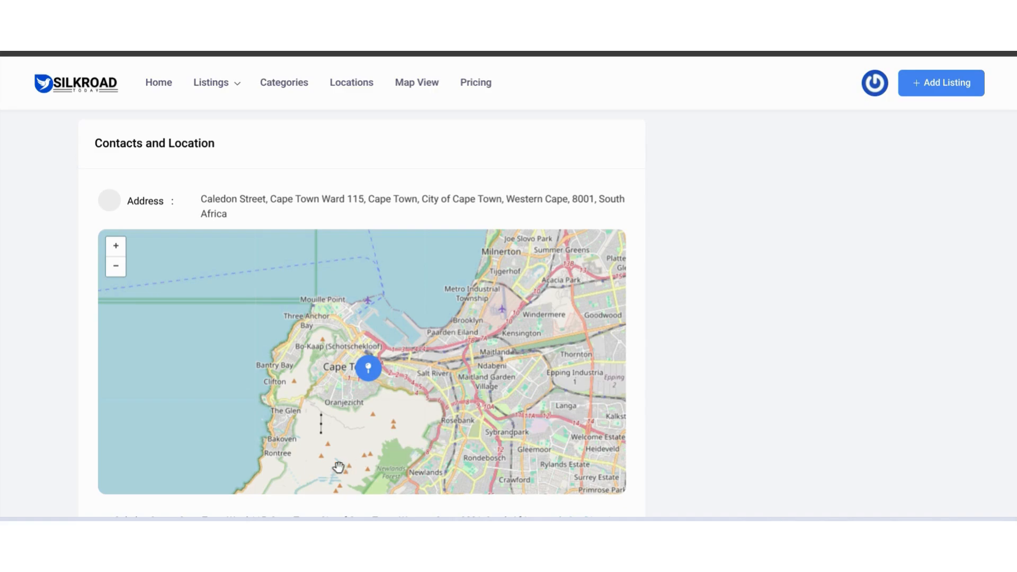
scroll(775, 336, down, 5)
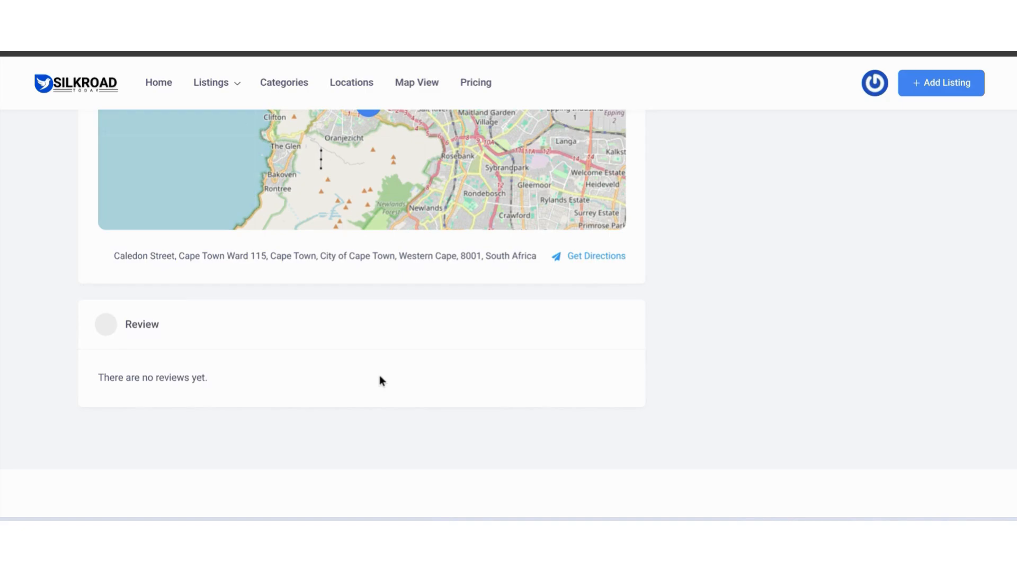
scroll(379, 375, up, 3)
scroll(221, 435, down, 2)
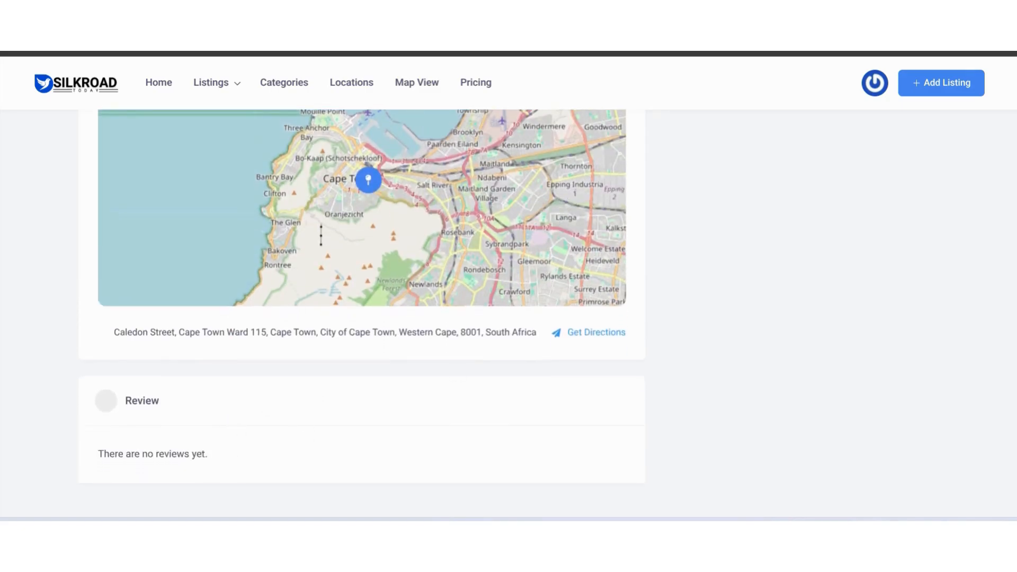
scroll(764, 387, up, 15)
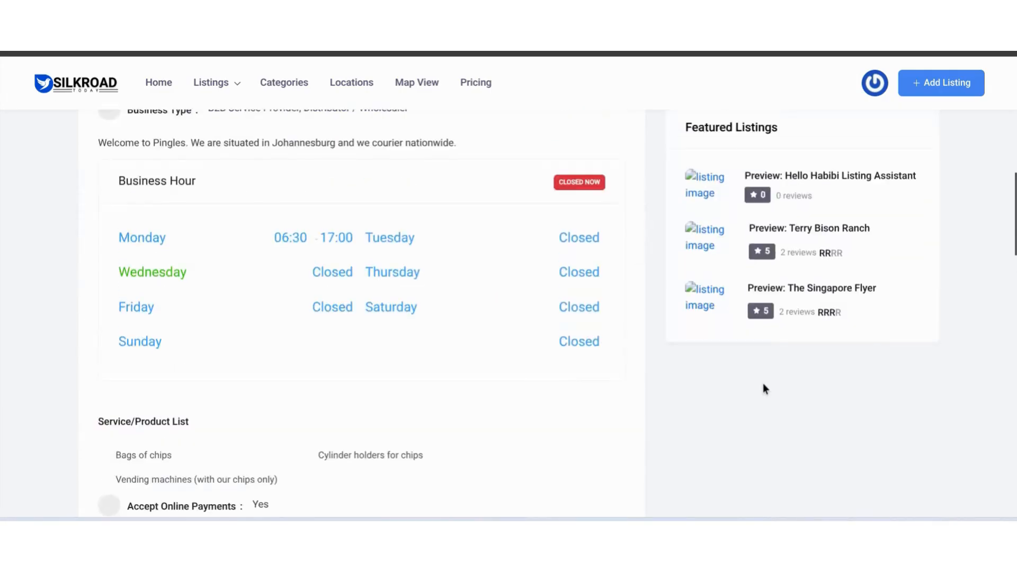
scroll(764, 389, up, 8)
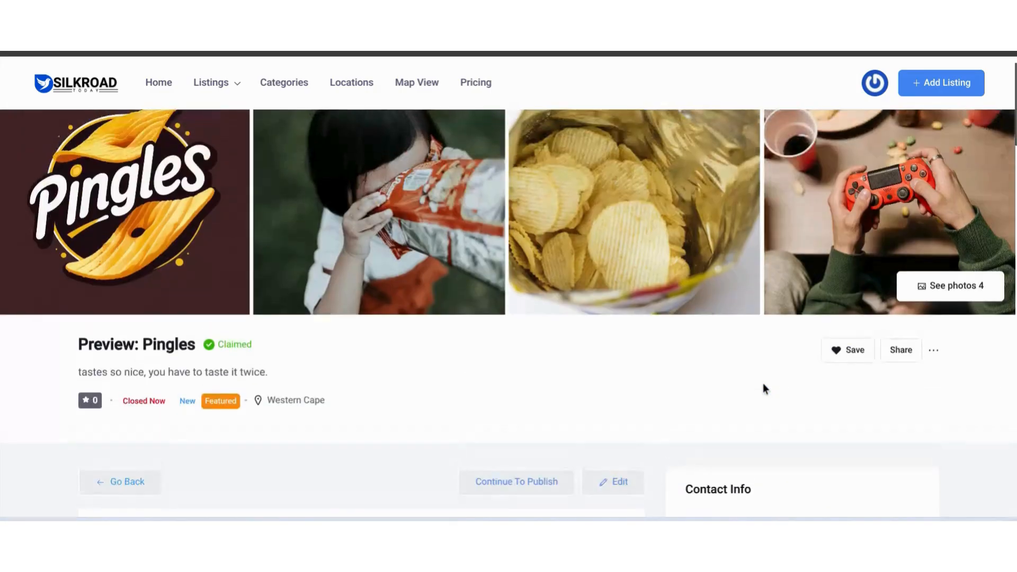